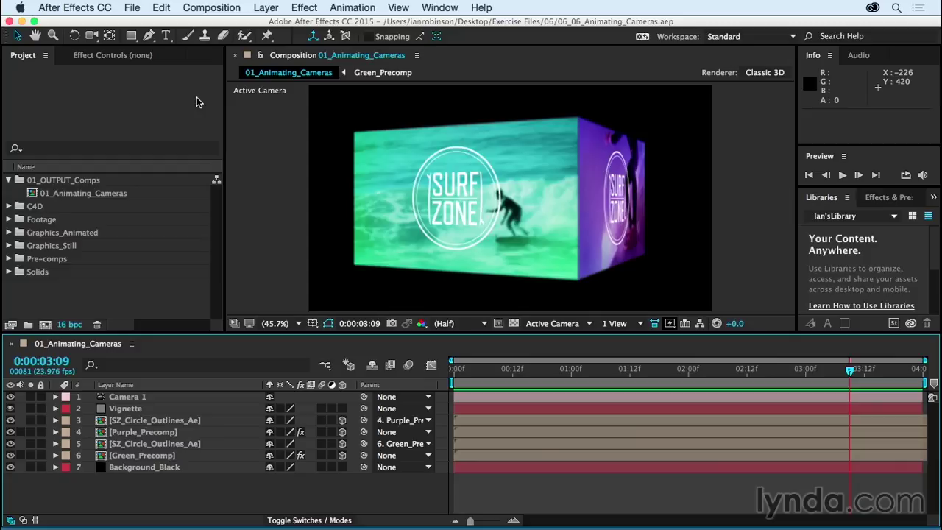
Play back a preview of the 01_Animating_Cameras composition and stop it at 0:00:01:19.
click(842, 177)
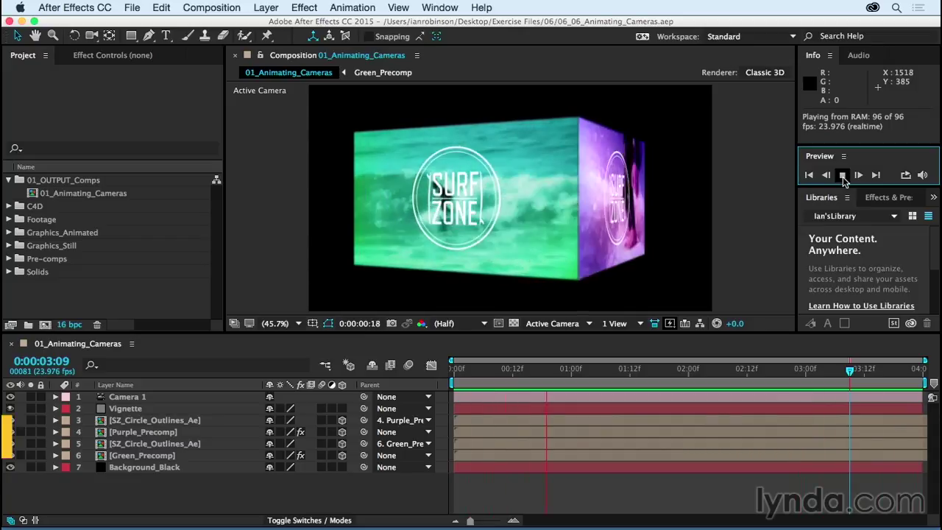
key(space)
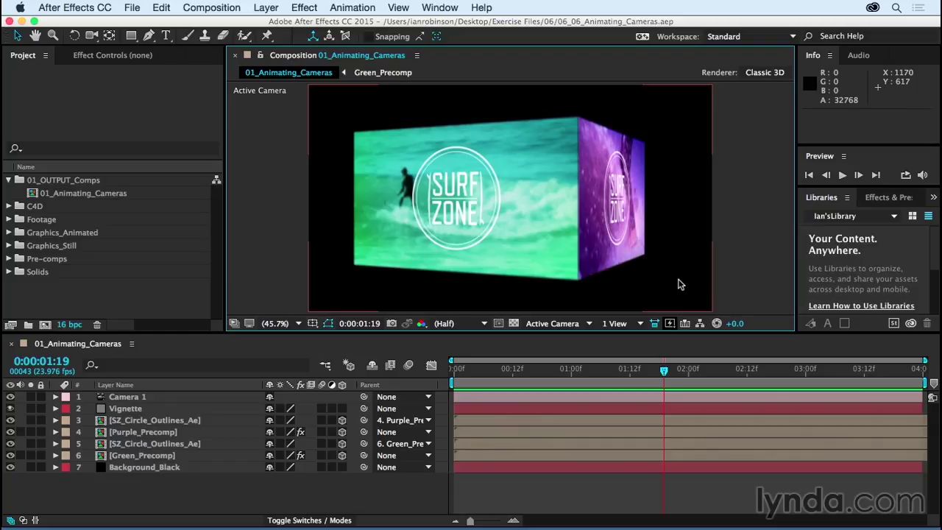
Expand the Transform properties of the Camera 1 layer and examine its Point of Interest and Position properties.
click(127, 398)
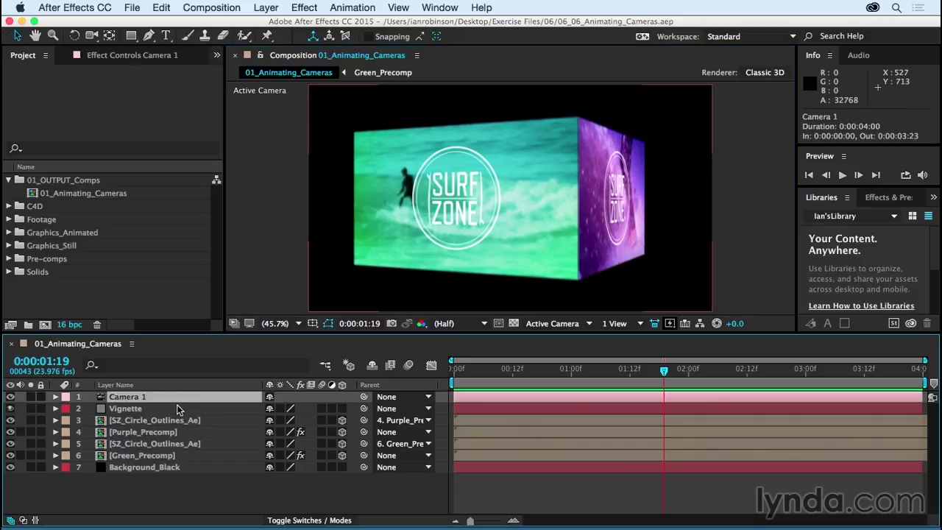
click(56, 397)
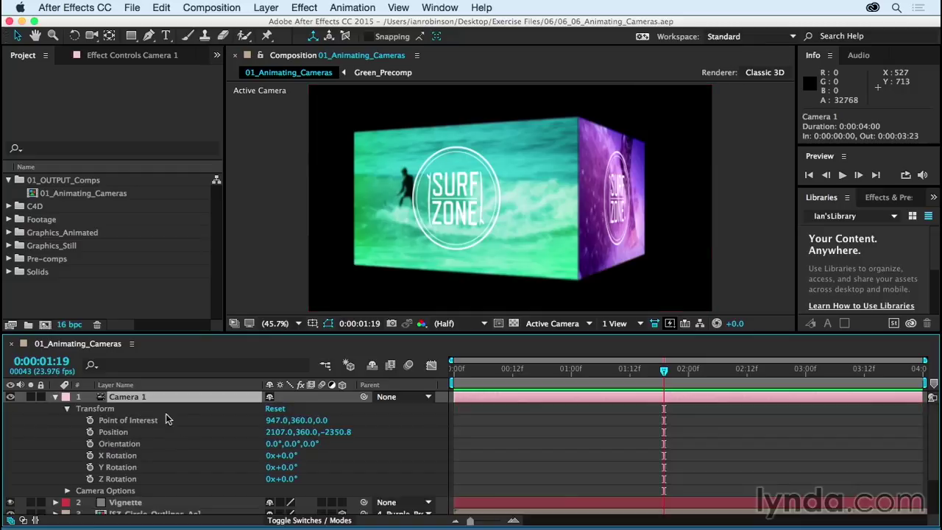
click(67, 409)
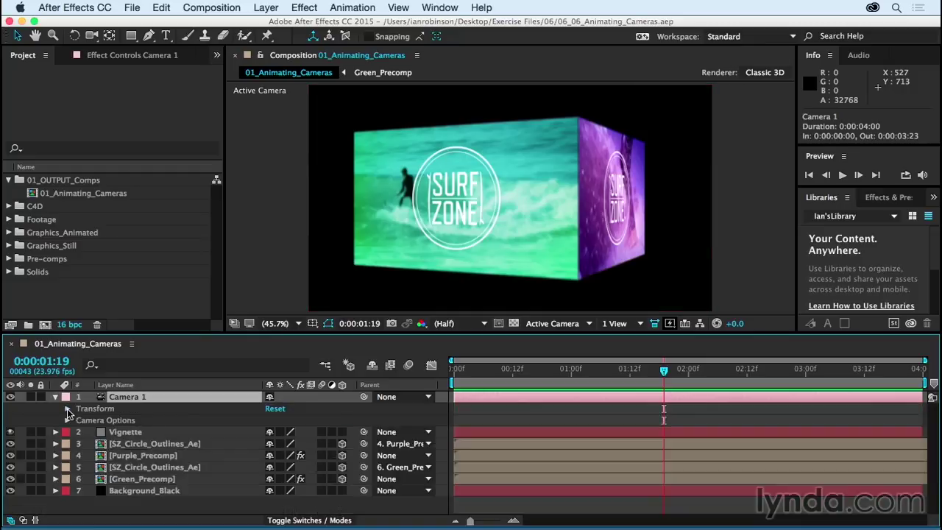
click(67, 408)
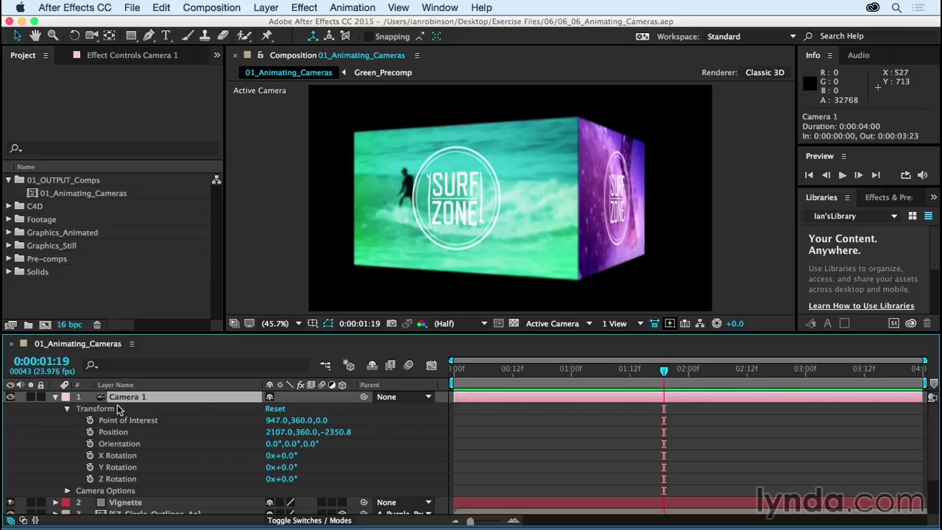
click(120, 421)
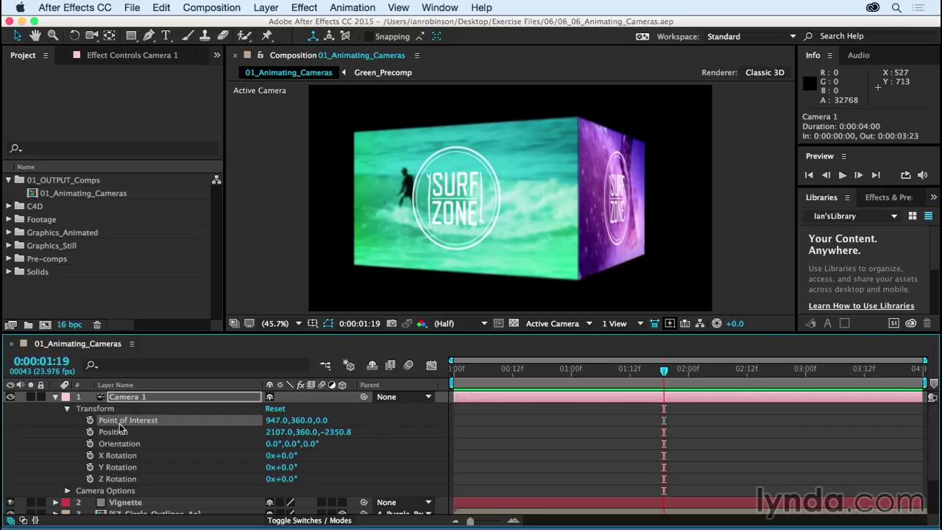
click(146, 432)
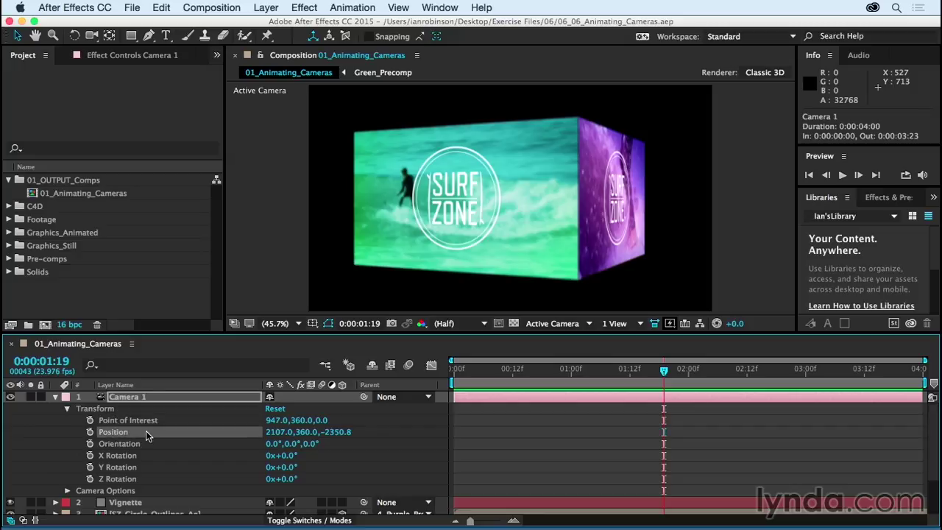
click(140, 421)
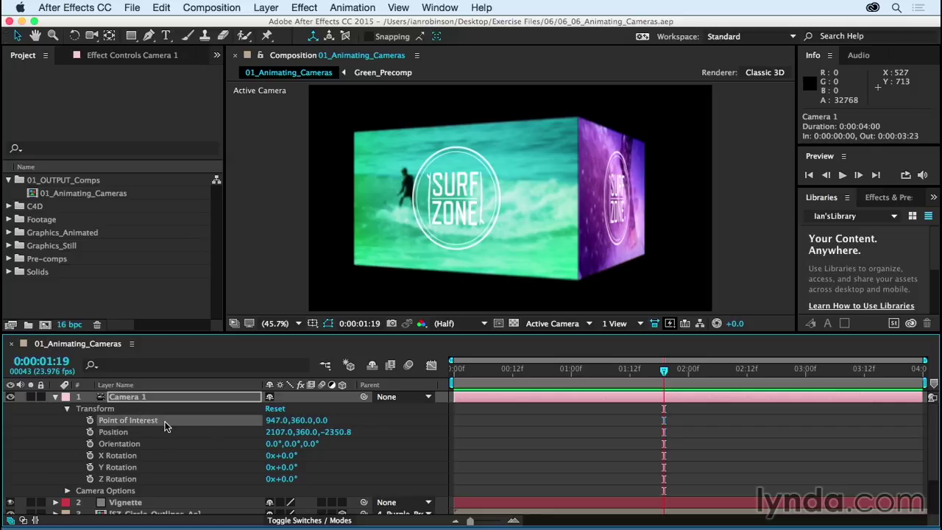
click(125, 433)
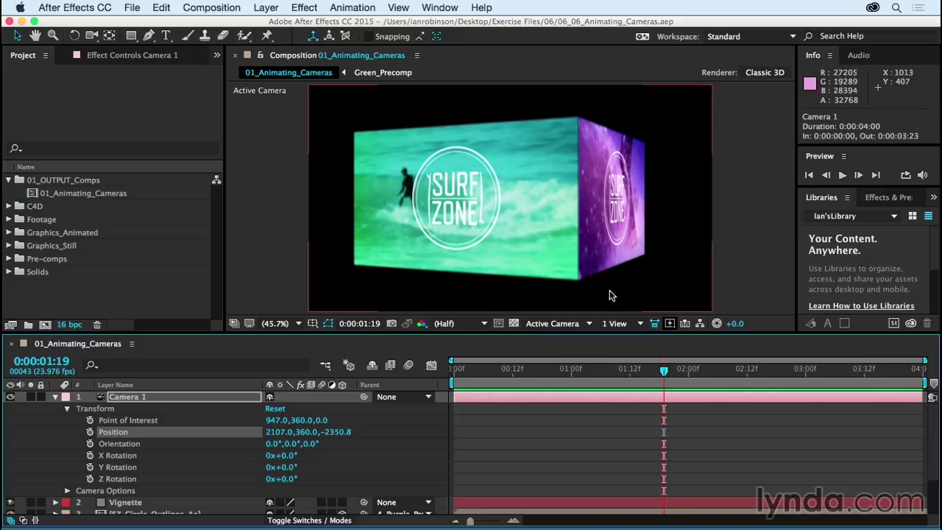
Show the scene in Custom View 1 at 25% magnification with the whole camera rig in frame.
click(589, 323)
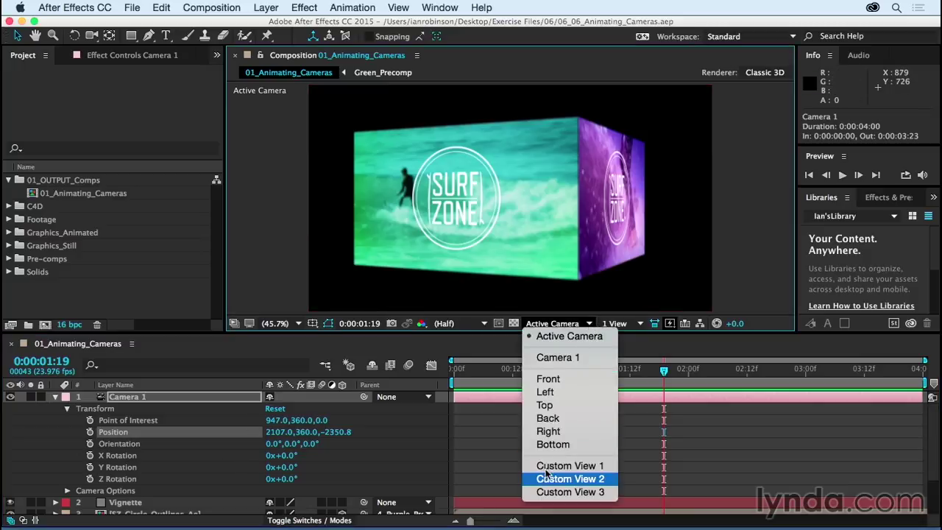
click(569, 465)
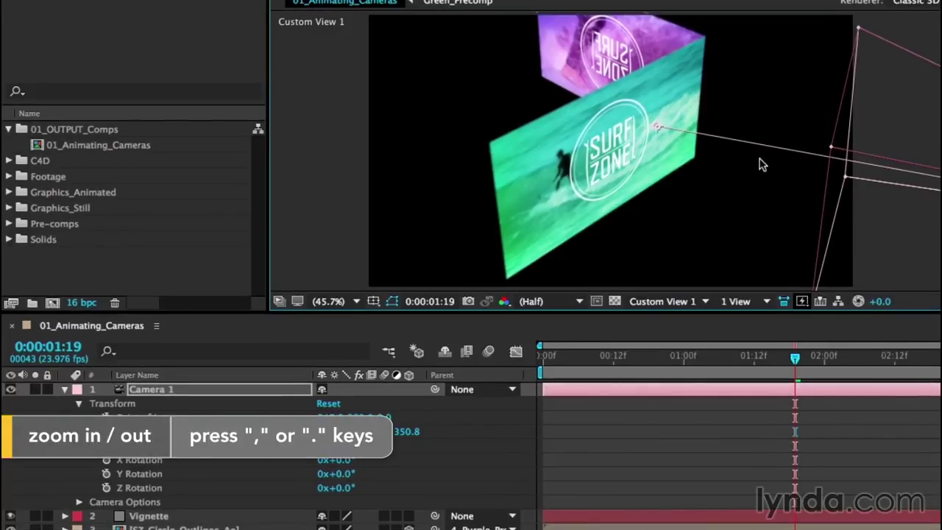
key(comma)
key(comma)
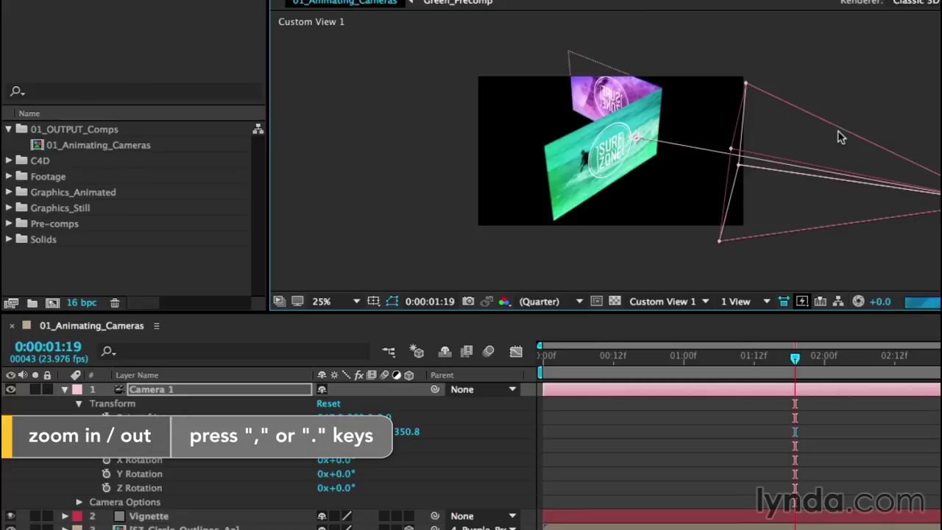
drag(838, 131, 711, 128)
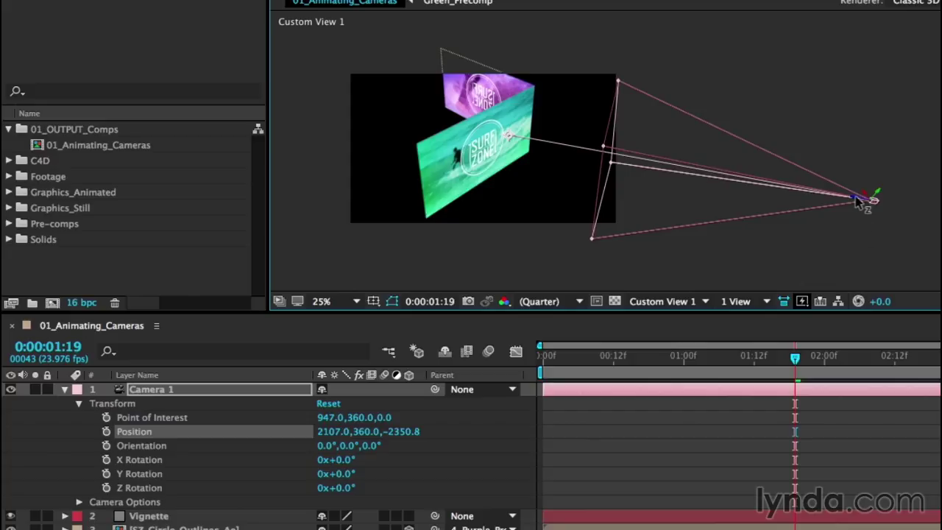
Undo a trial Z-axis move of the camera with its point of interest, and move only the camera to about 1759, 360, -1646.
drag(856, 200, 741, 220)
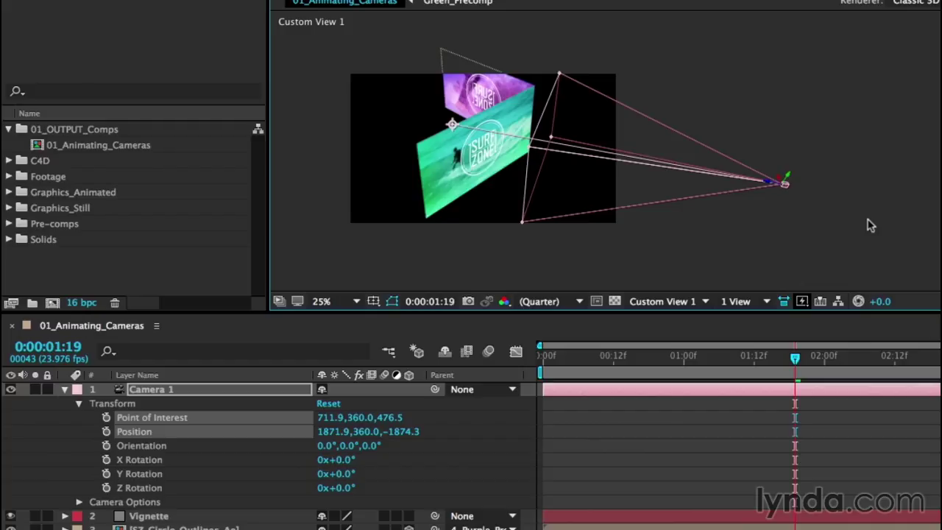
key(super+z)
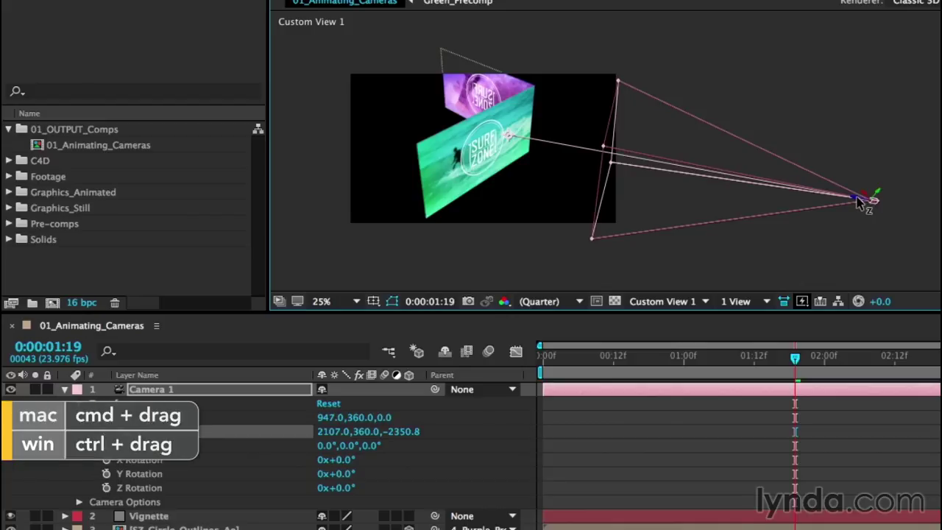
drag(858, 202, 696, 171)
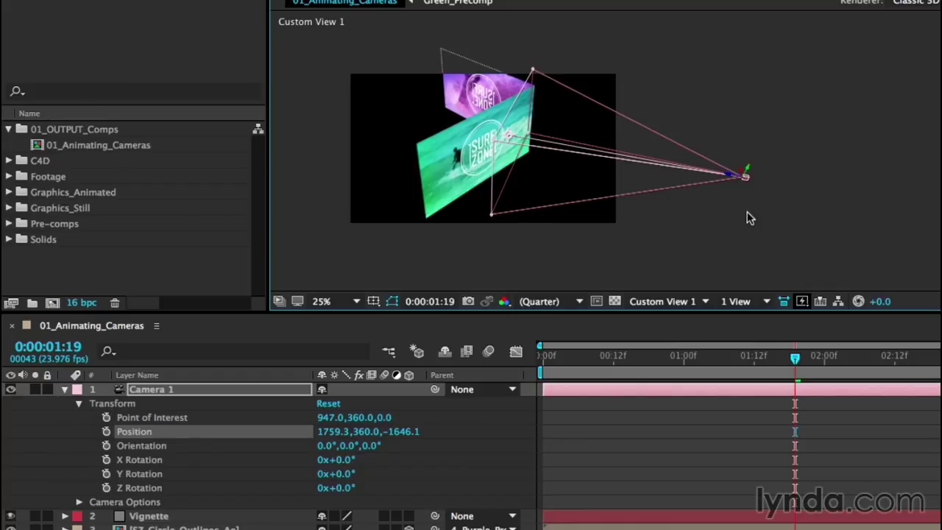
Split the viewer into 2 Views - Horizontal, with Custom View 1 beside a centred Active Camera view.
click(763, 302)
click(787, 332)
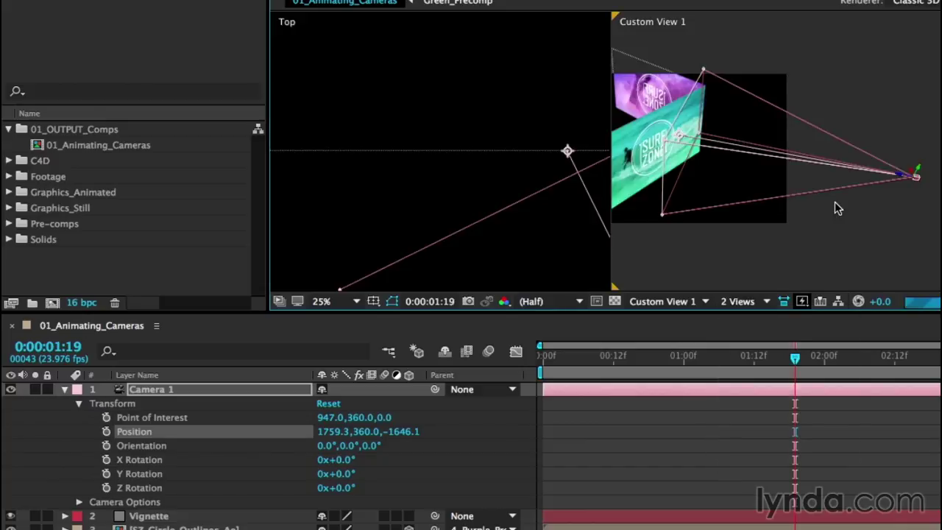
click(423, 179)
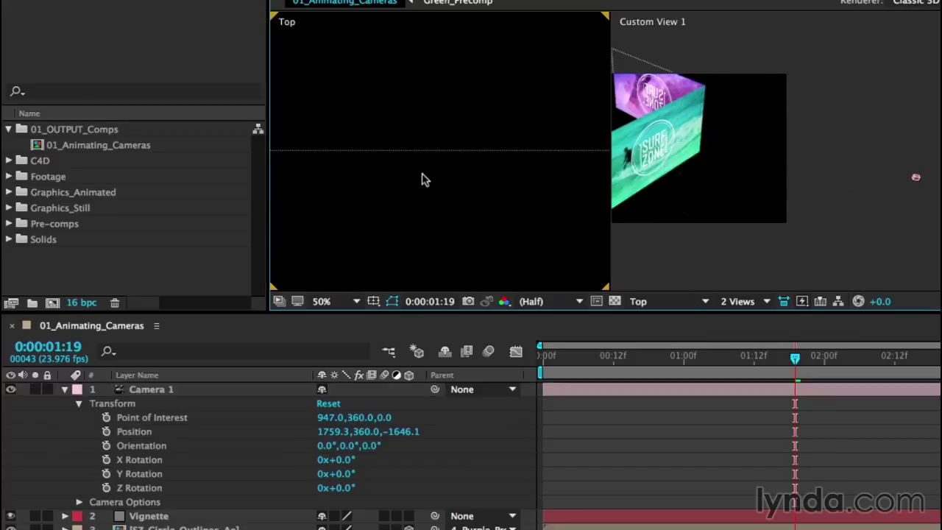
click(703, 302)
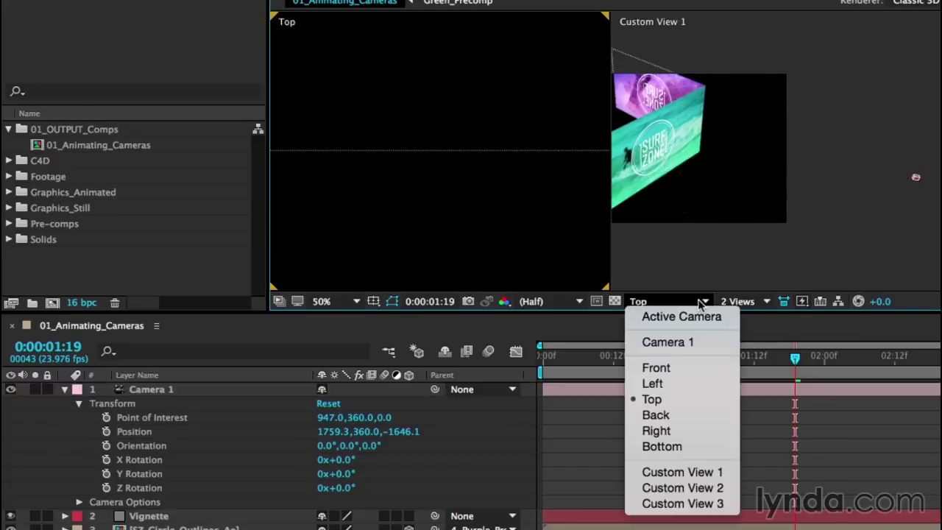
click(706, 475)
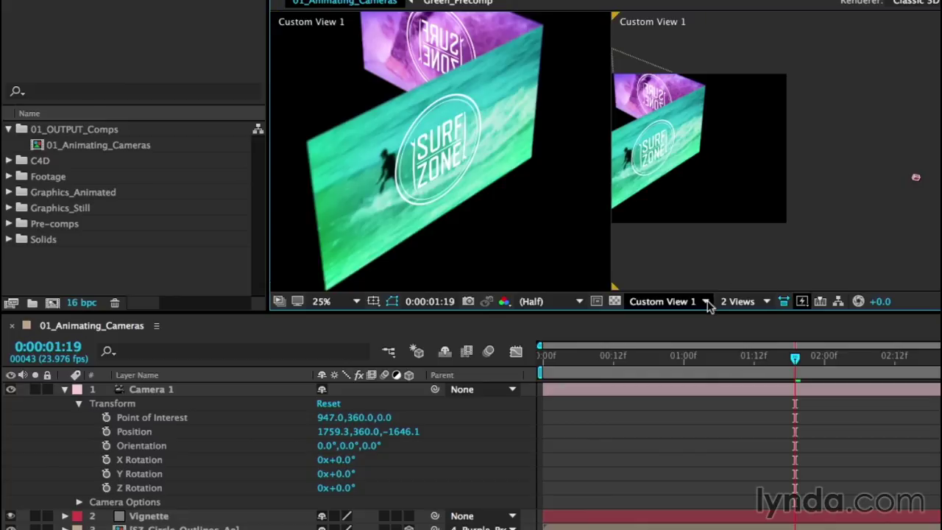
click(706, 303)
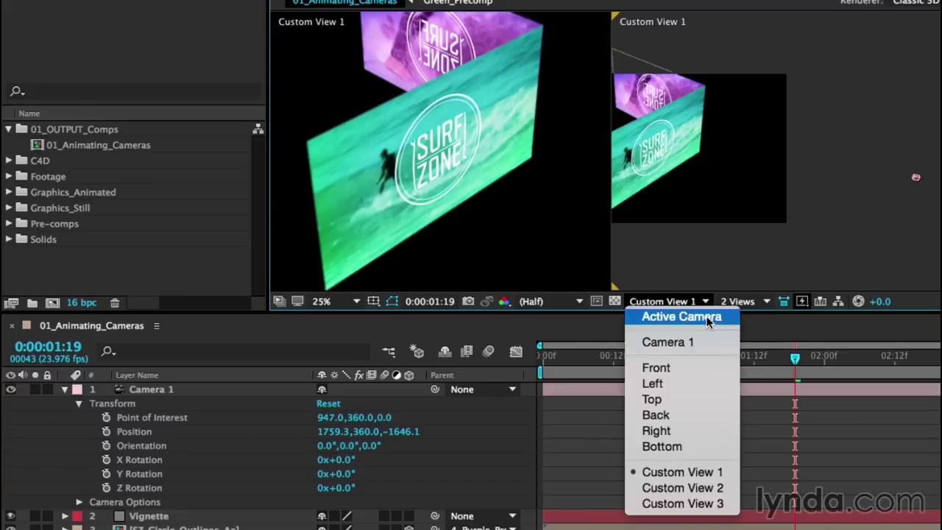
click(708, 319)
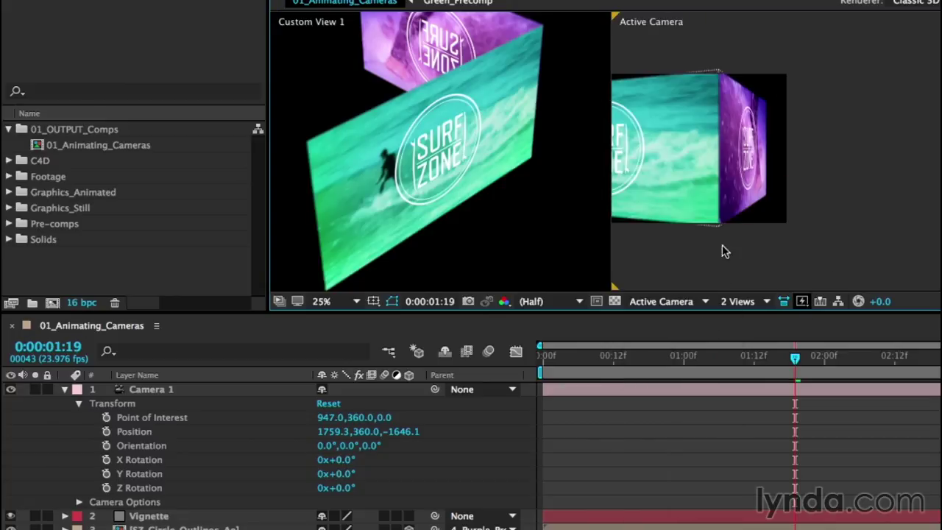
drag(694, 239, 851, 256)
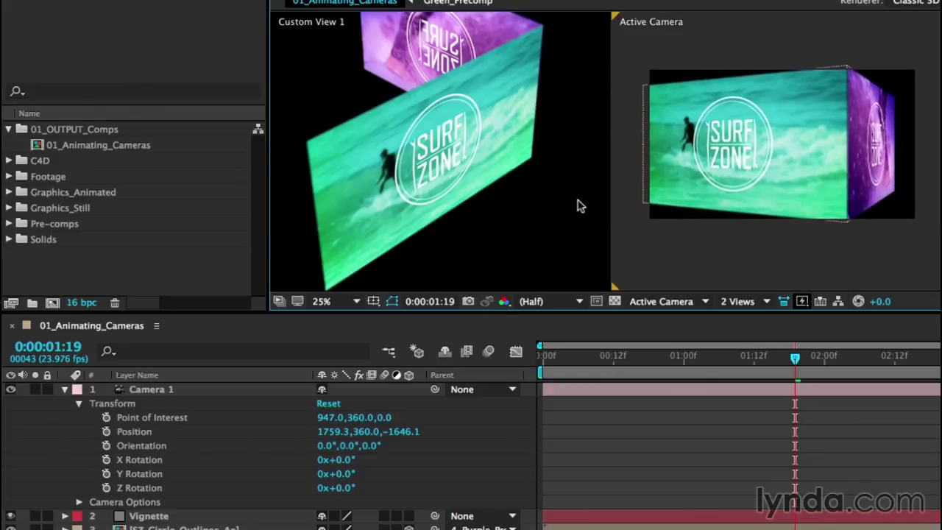
Move Camera 1 in Custom View 1 to about 2077, 360, -1489, keeping its point of interest fixed.
click(135, 390)
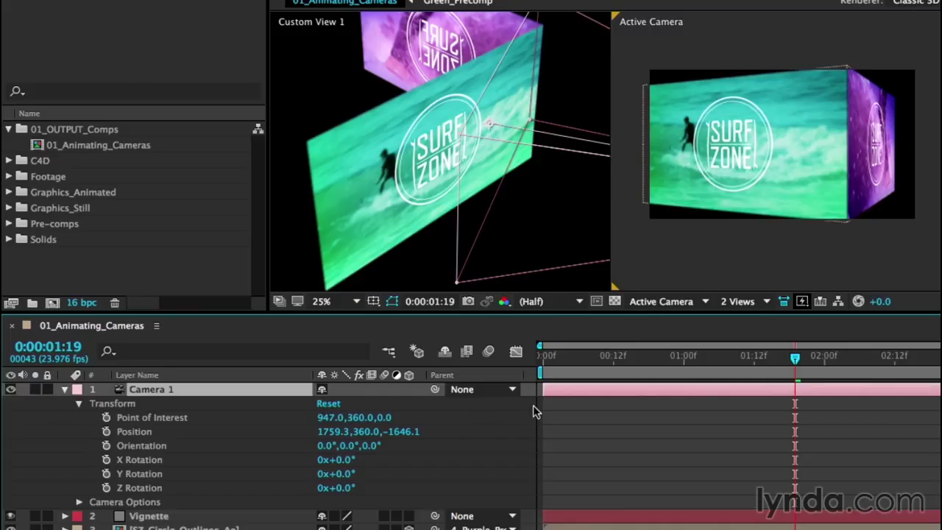
click(311, 86)
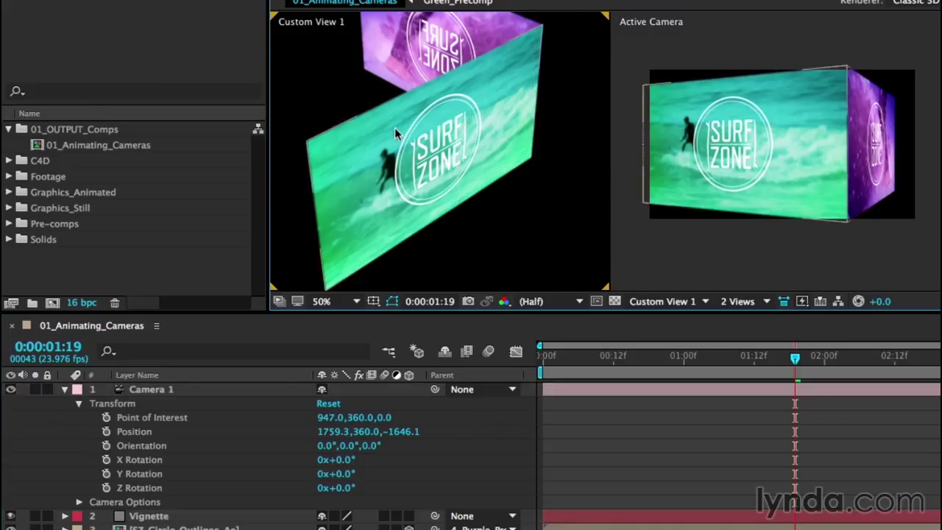
key(comma)
key(comma)
key(comma)
key(comma)
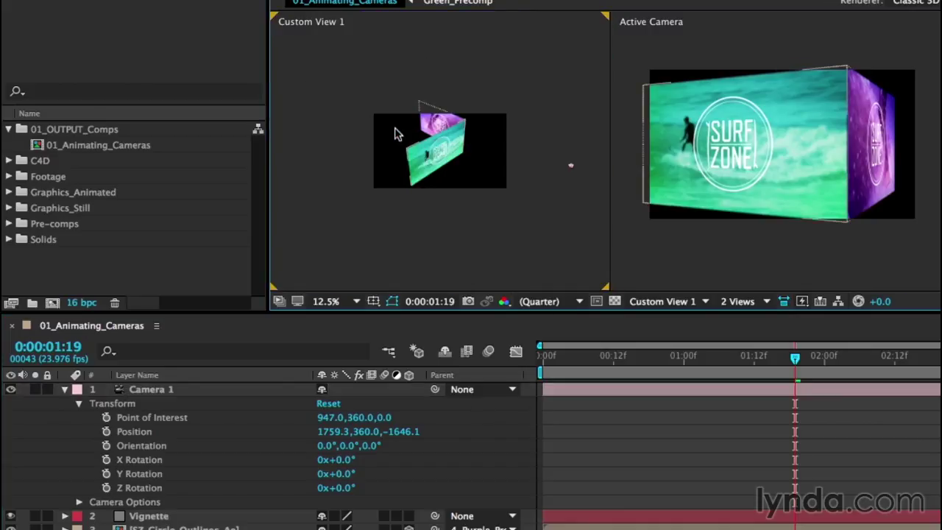
click(572, 167)
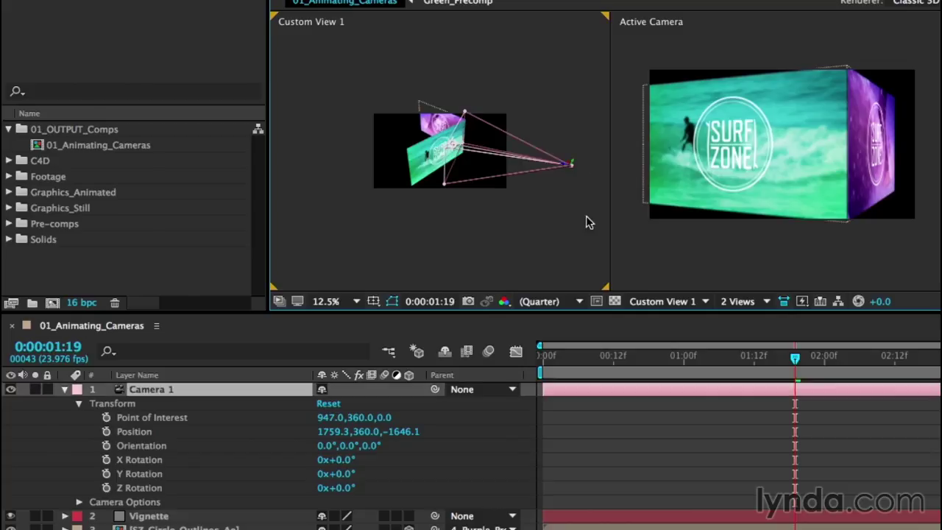
key(comma)
key(period)
key(period)
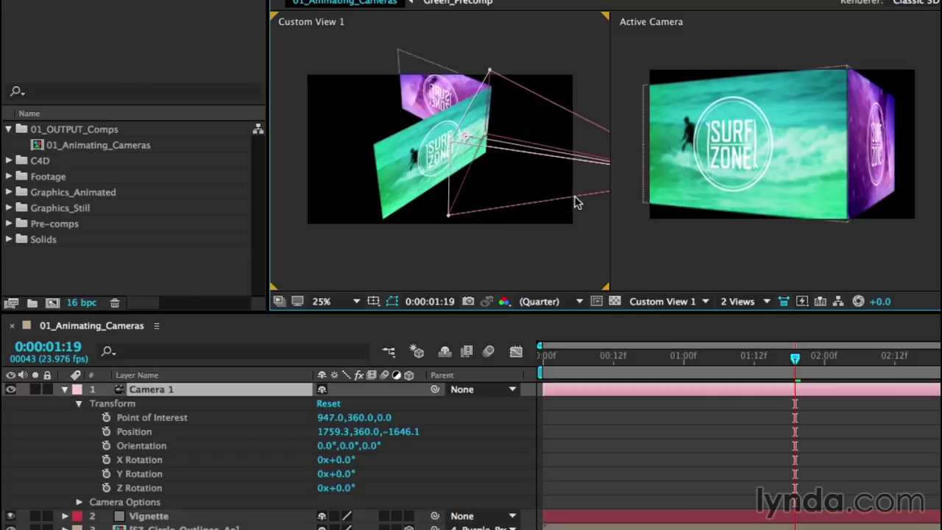
drag(567, 154, 425, 153)
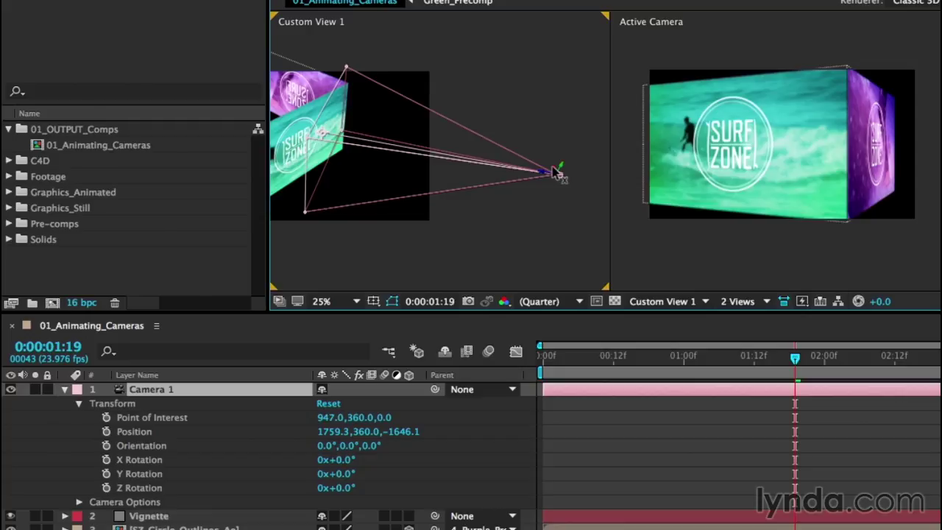
drag(556, 172, 490, 120)
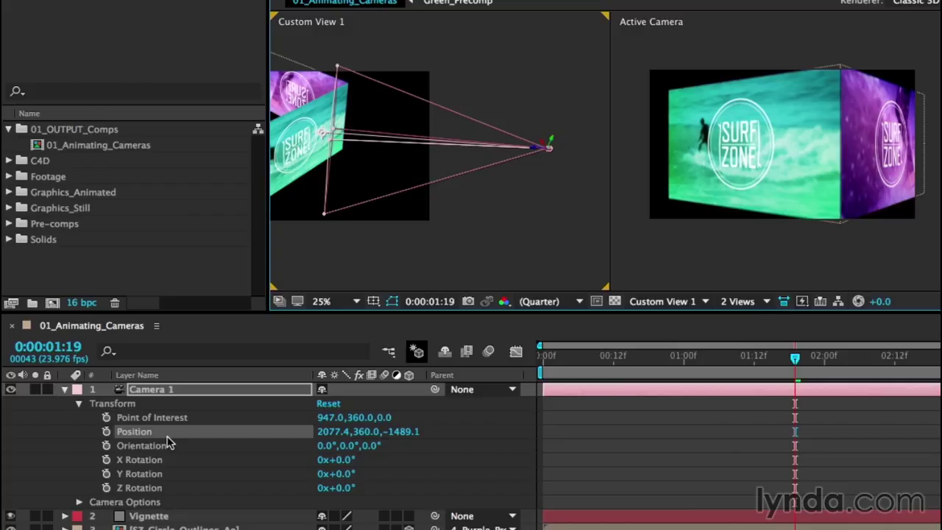
Delete the Camera 1 layer from the composition.
click(154, 391)
key(Delete)
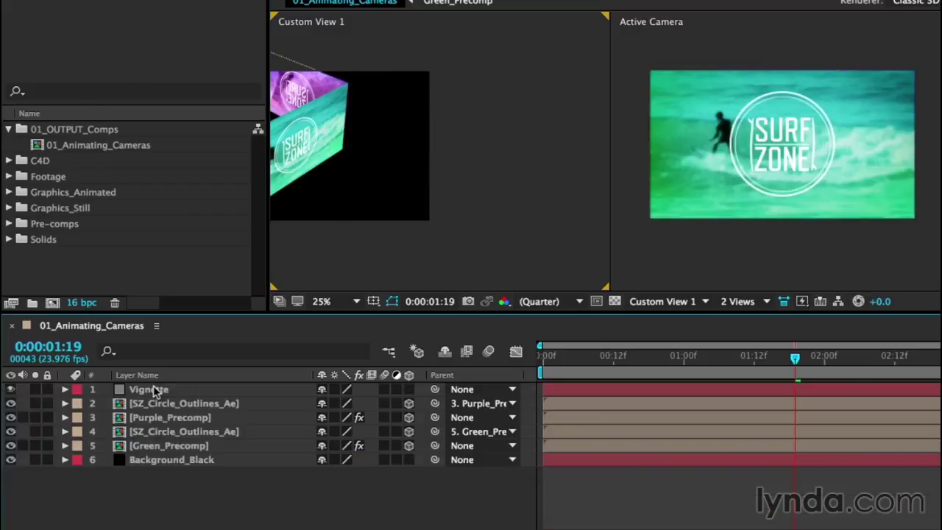
Return the viewer to the 1 View layout showing the Active Camera.
click(671, 247)
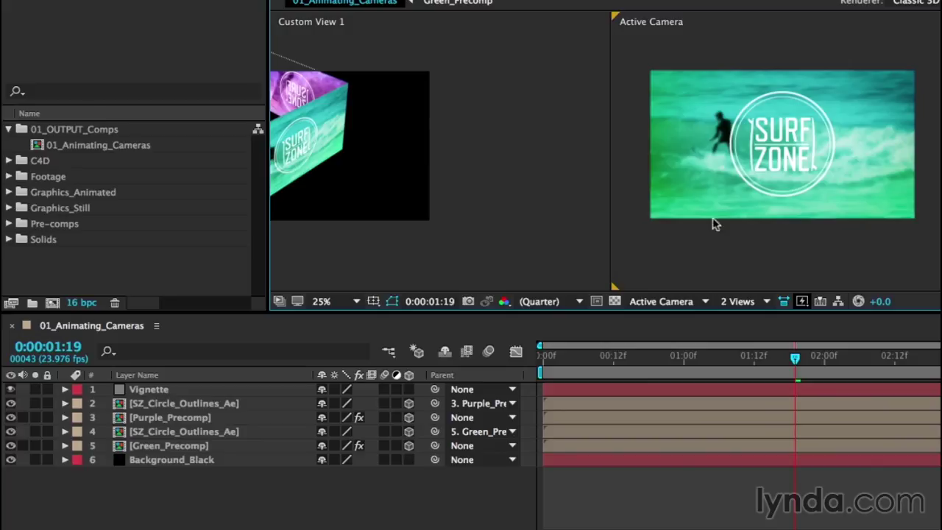
click(765, 302)
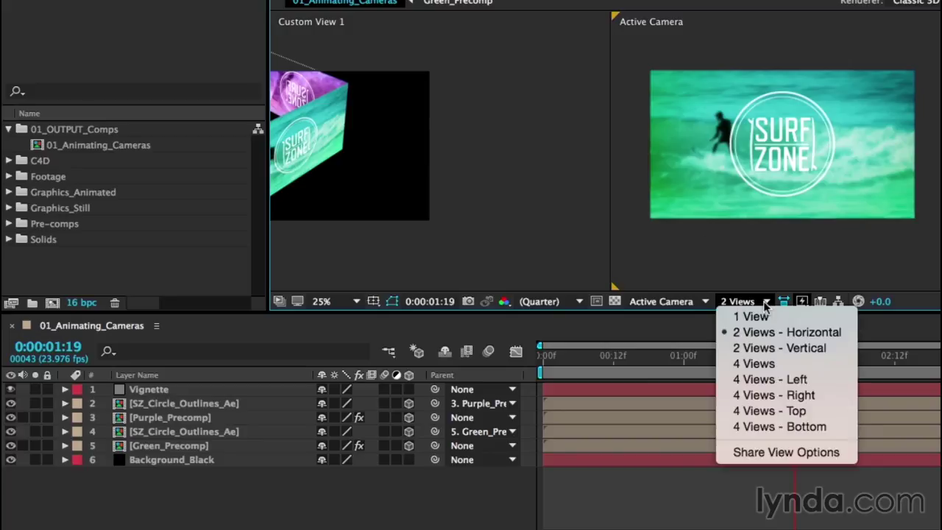
key(Escape)
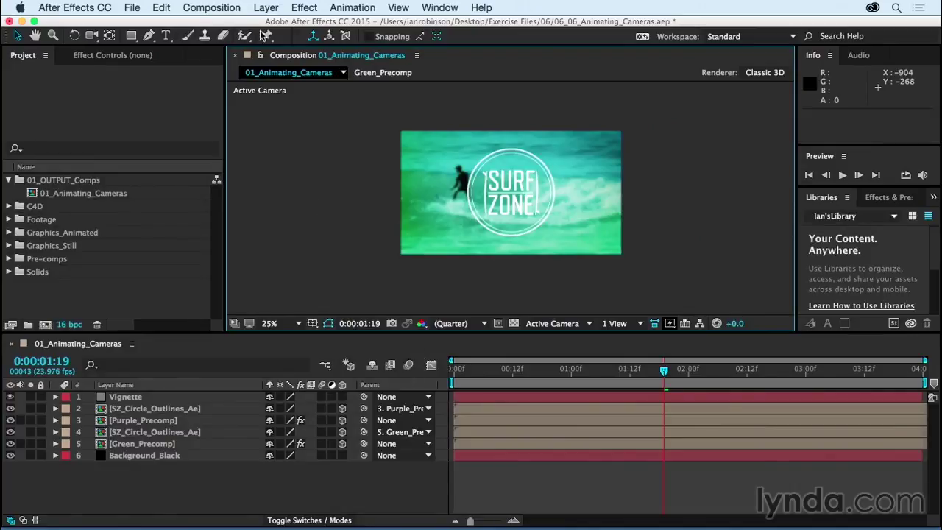
Create a One-Node Camera named Camera 1 with the 50mm preset.
click(266, 7)
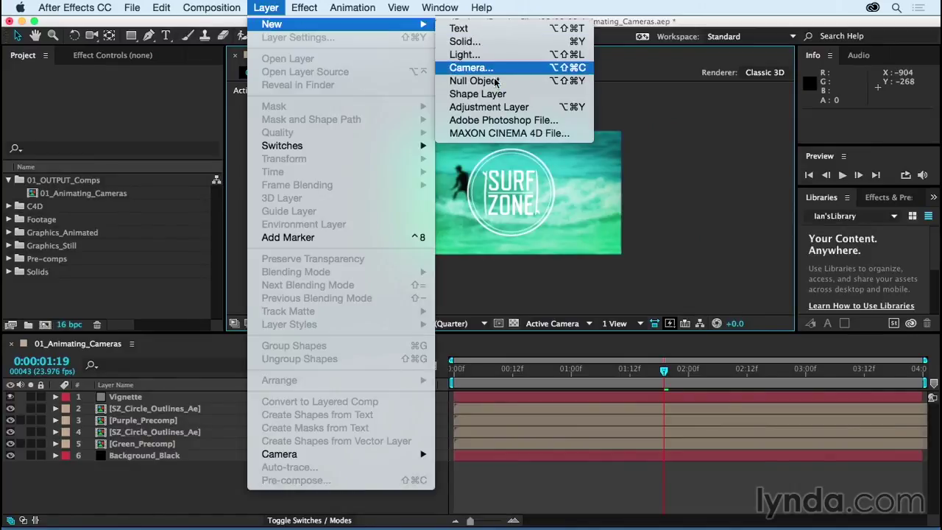
click(471, 67)
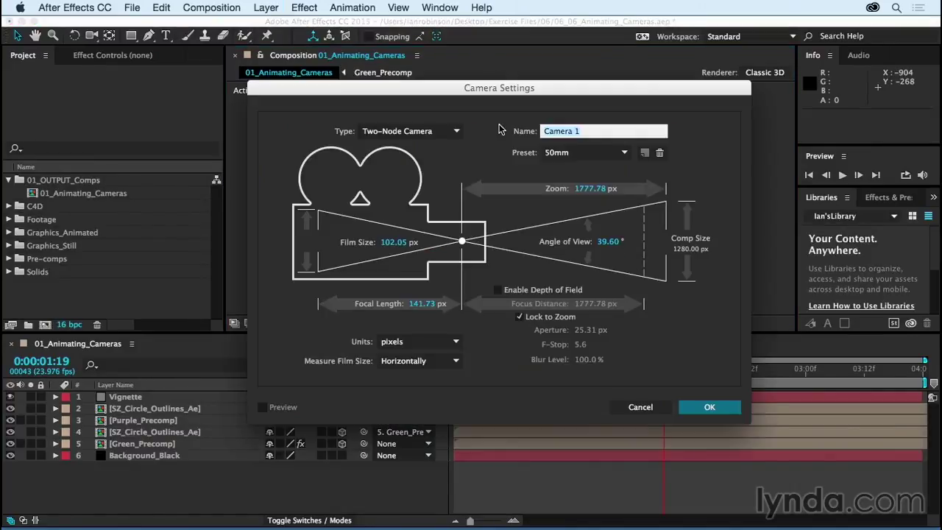
click(454, 132)
click(447, 145)
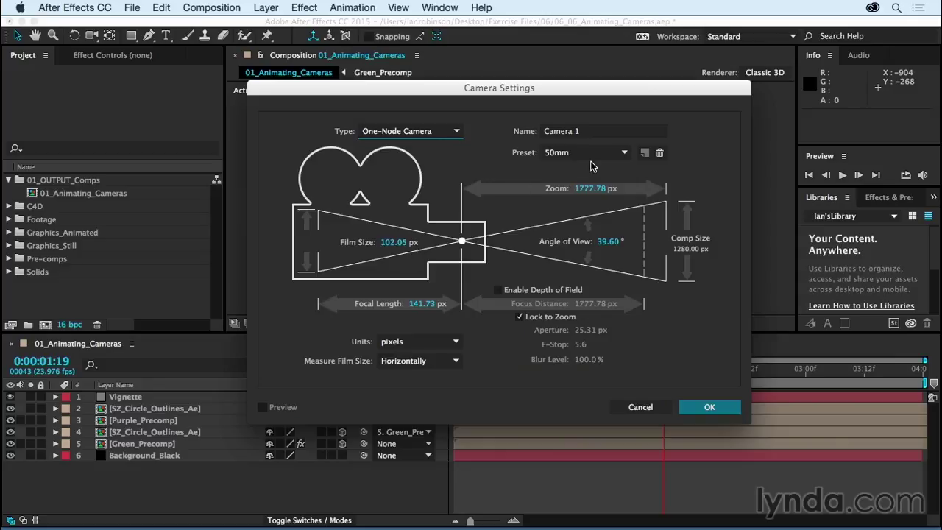
click(708, 409)
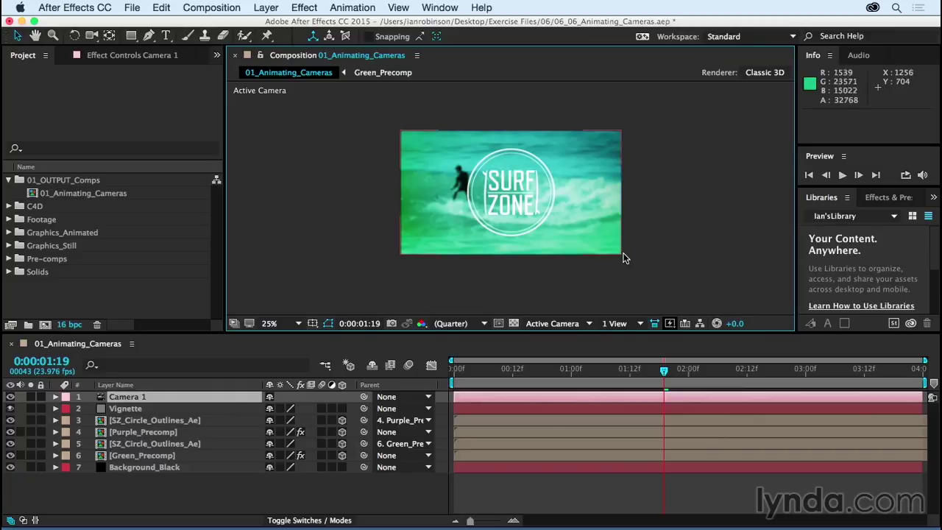
Add a null object to the composition and parent Camera 1 to it.
click(267, 8)
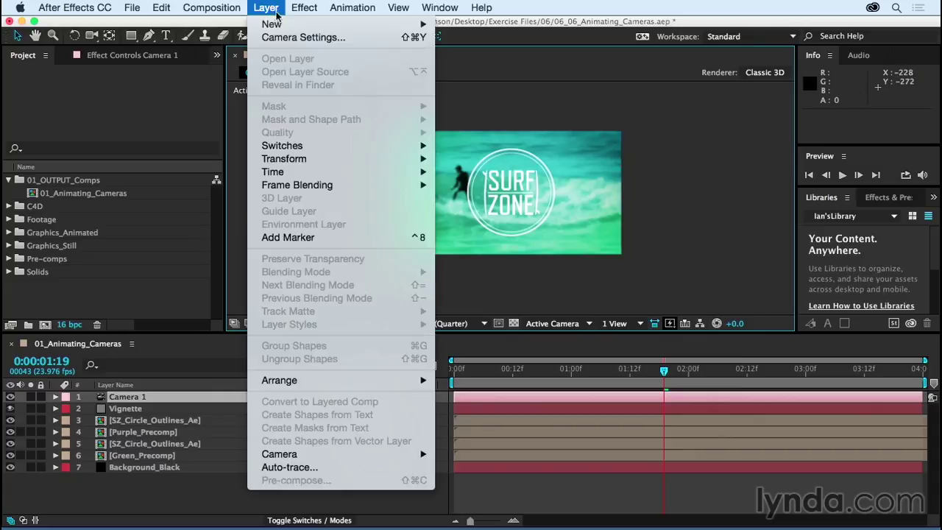
mouse_move(278, 25)
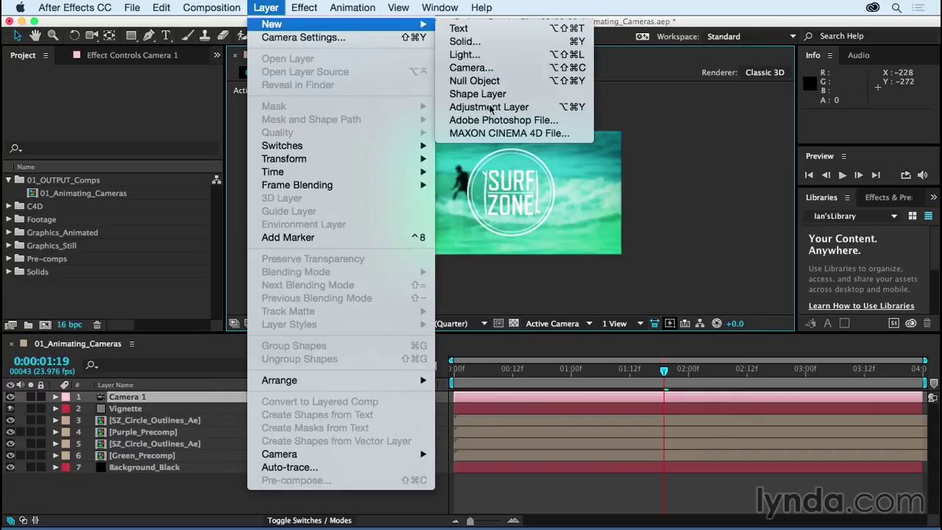
click(474, 80)
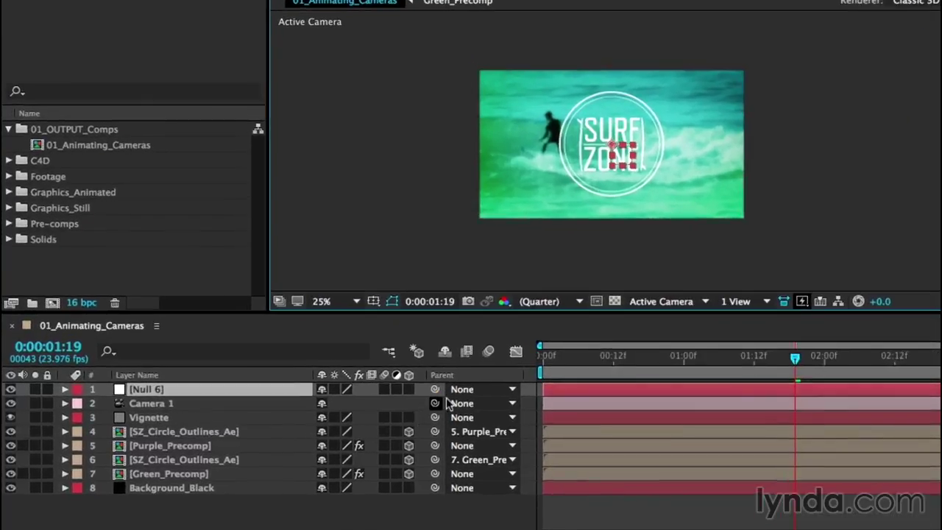
click(363, 408)
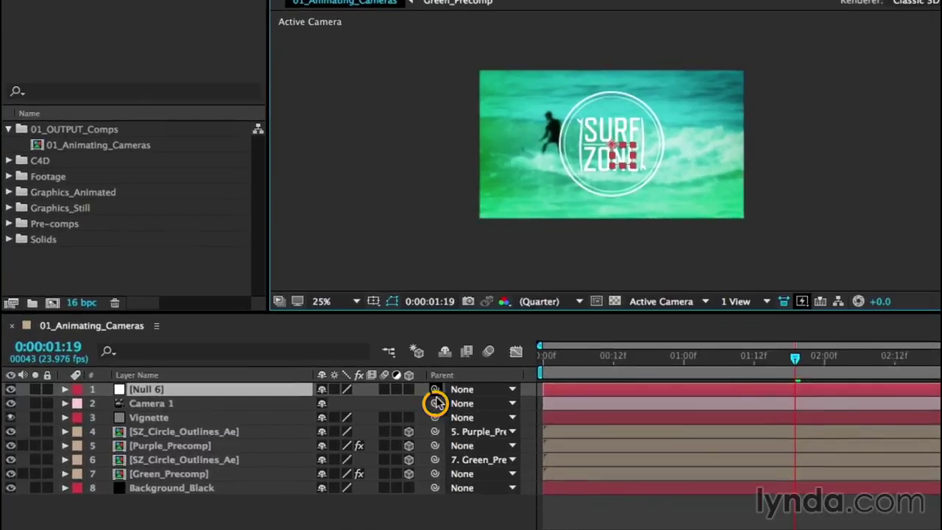
drag(436, 401, 149, 393)
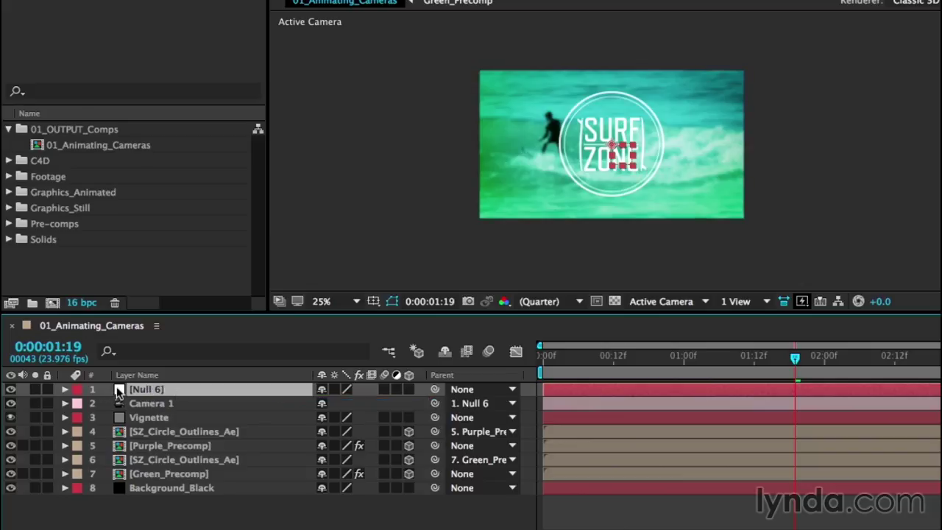
Rename the null layer Cam Control and make it a 3D layer with its rotation properties shown.
key(Return)
text(C)
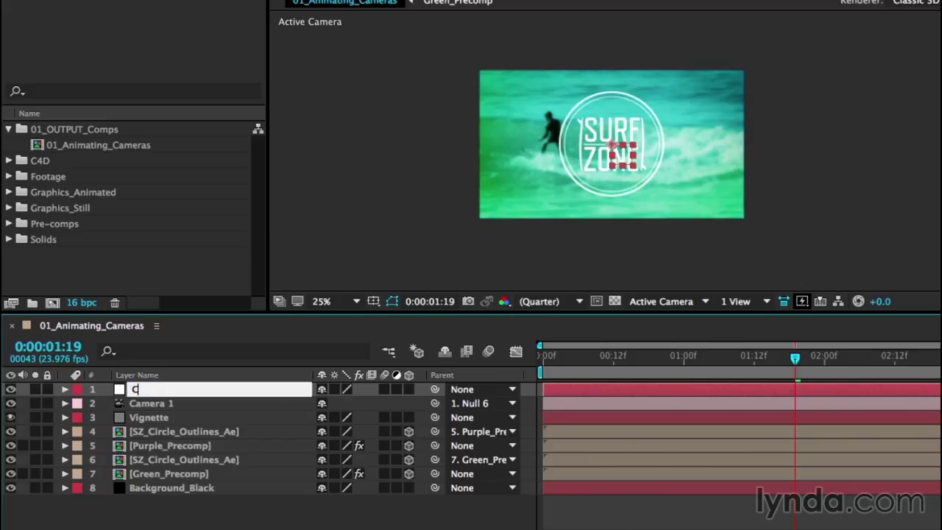
key(Return)
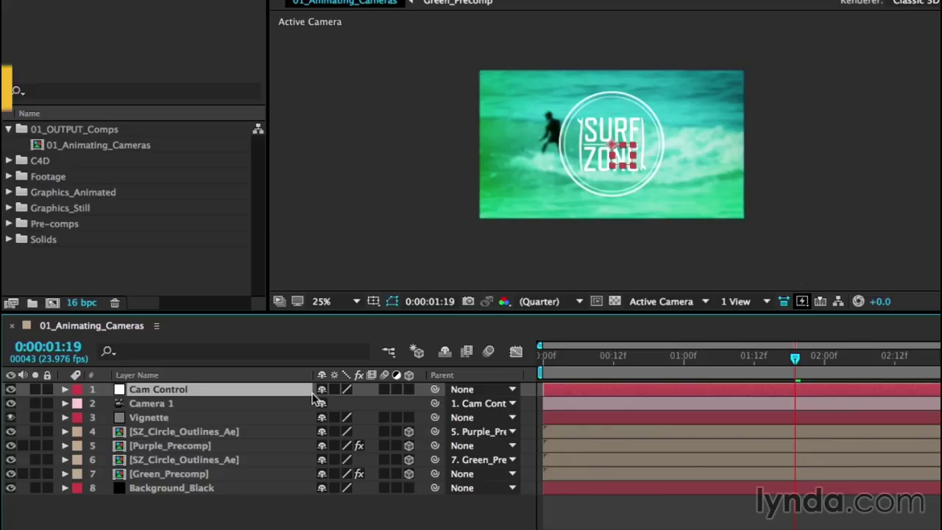
key(r)
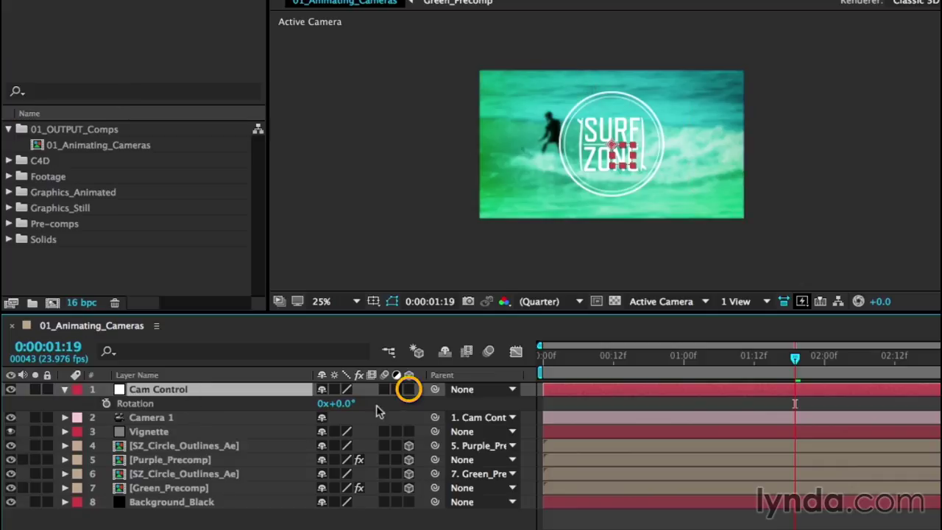
click(409, 389)
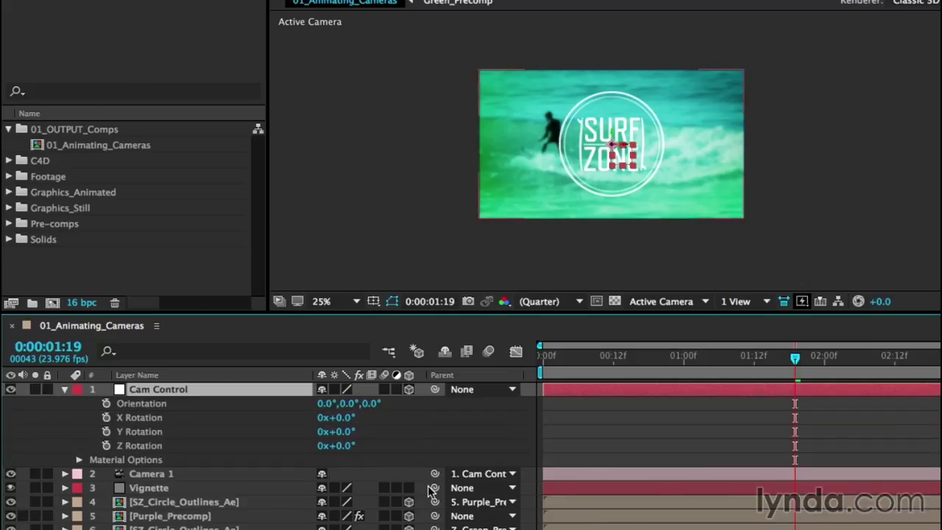
Try rotating the Cam Control null about its Y axis, and undo the rotation.
mouse_move(344, 434)
mouse_down()
mouse_move(406, 424)
mouse_move(270, 434)
mouse_move(384, 433)
mouse_move(280, 442)
mouse_move(342, 431)
mouse_up()
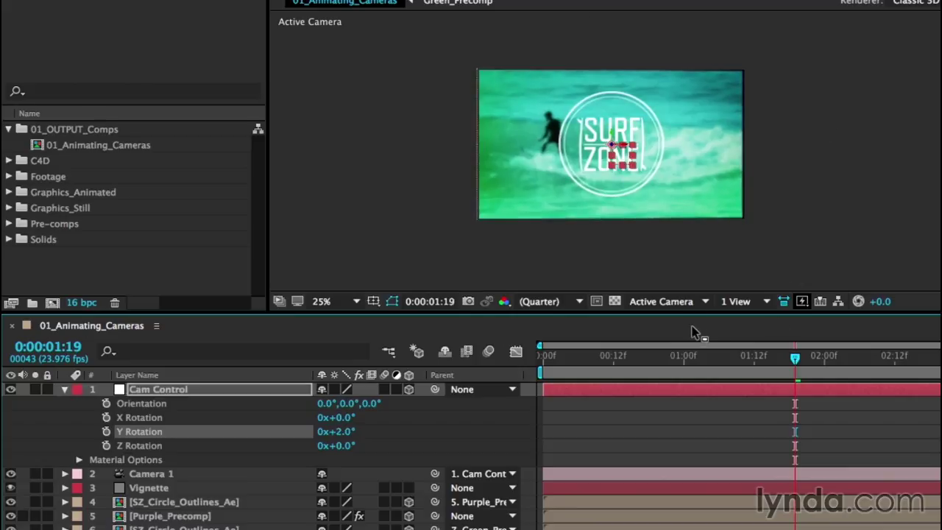
key(ctrl+z)
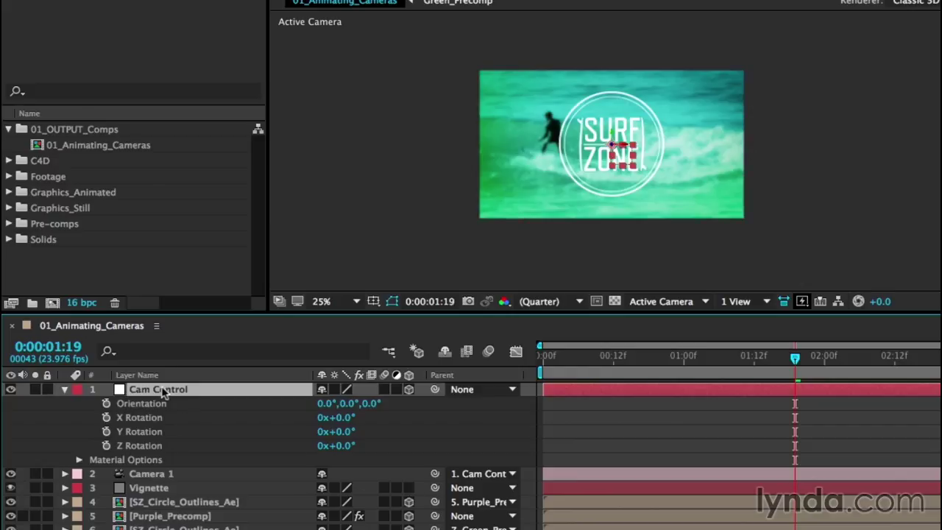
Set the X position of the Cam Control null to 1280.
key(p)
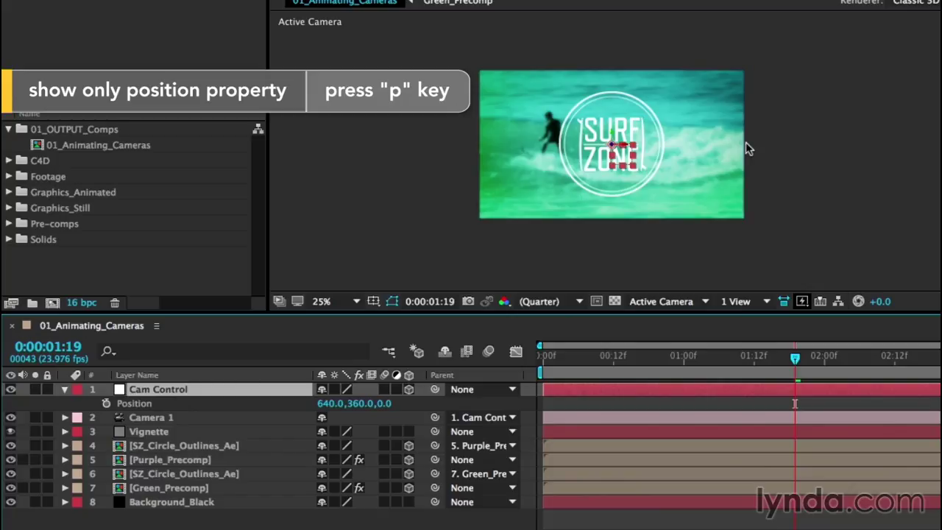
click(326, 403)
text(1280)
key(Return)
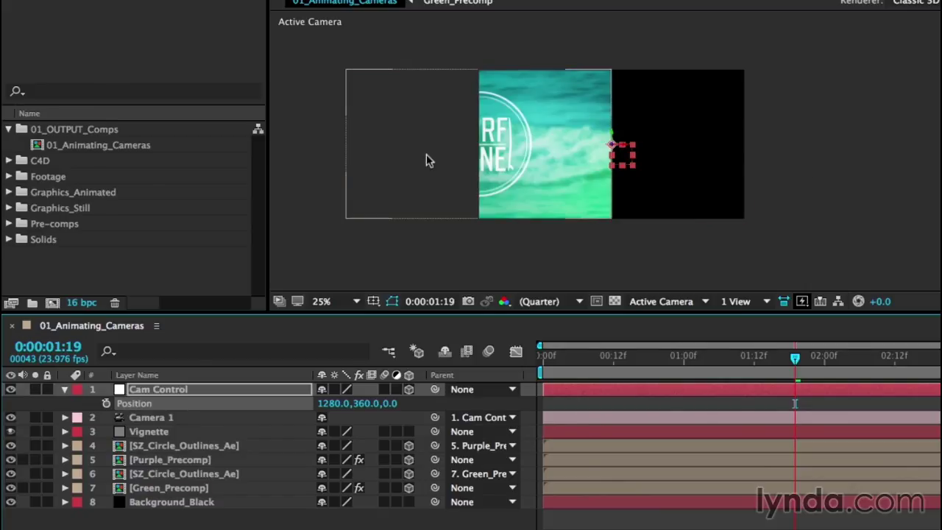
Offset Camera 1 from its parent null by setting its X position to -640.
click(136, 419)
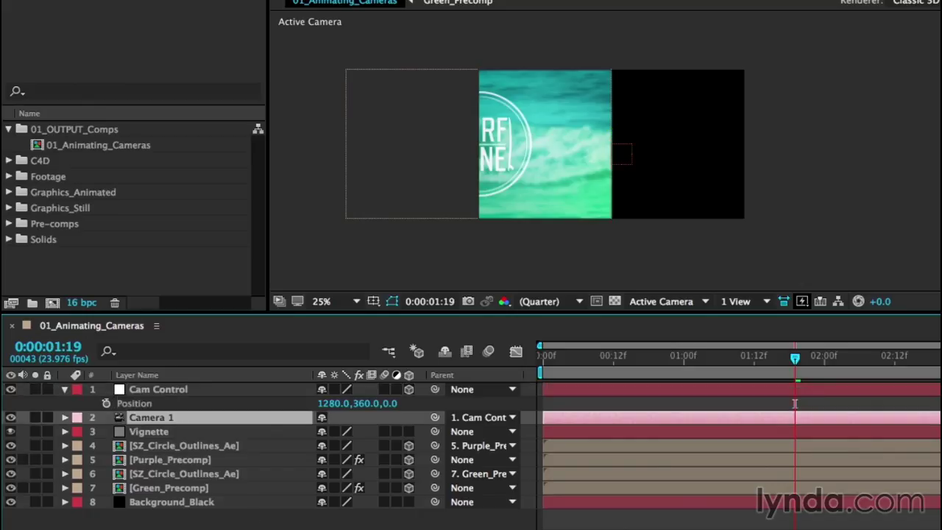
key(p)
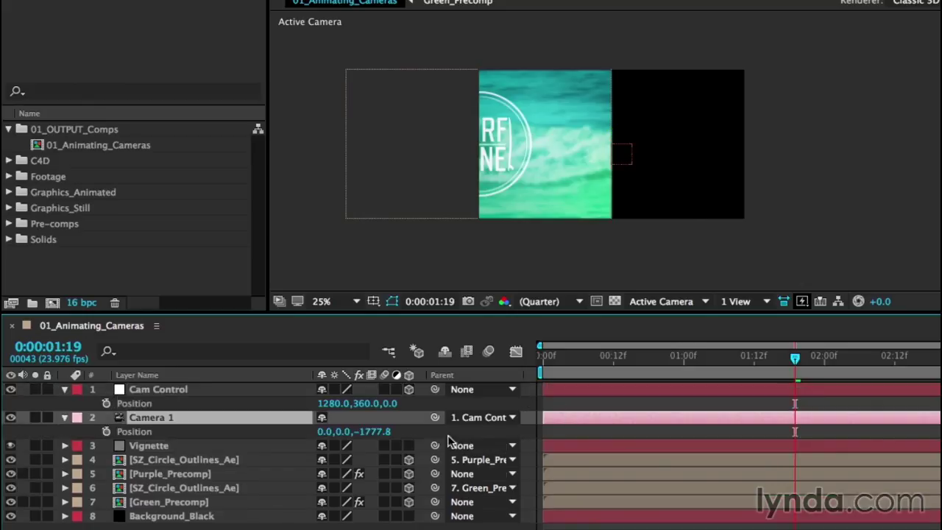
drag(326, 435, 26, 450)
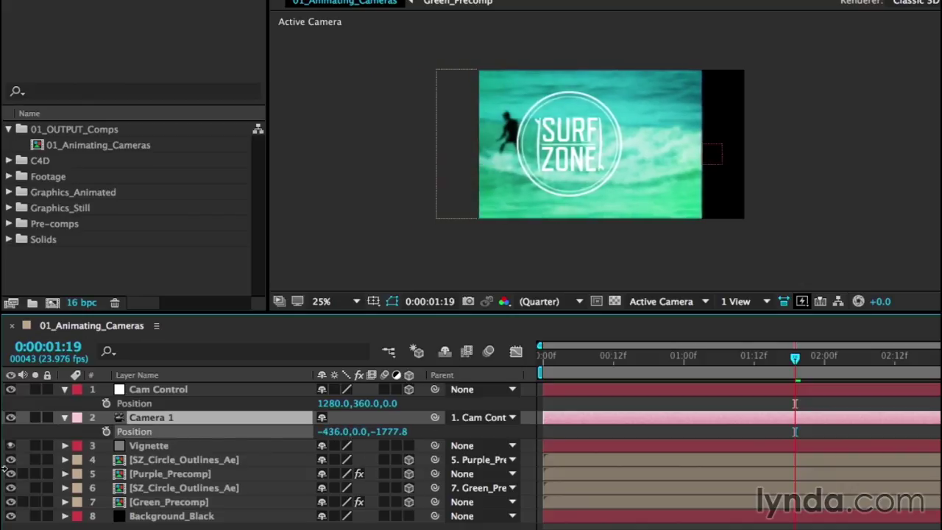
drag(328, 434, 298, 448)
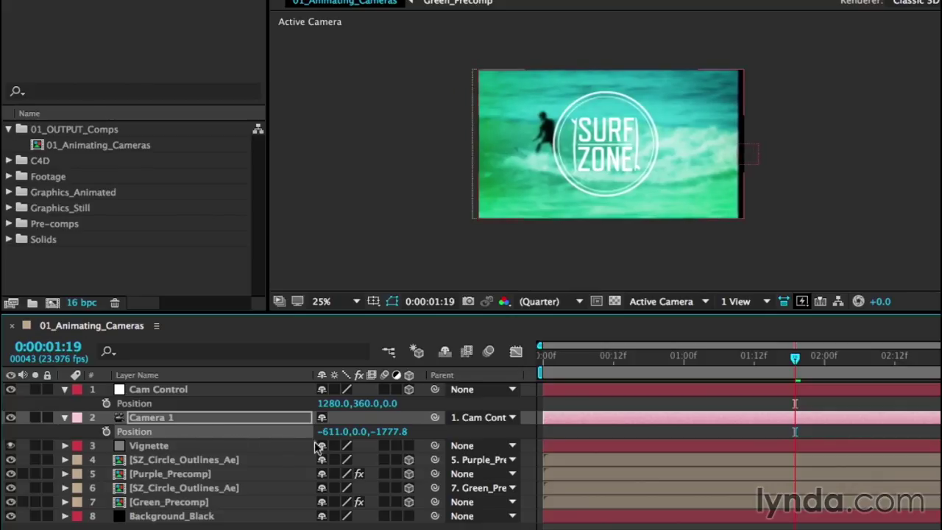
click(335, 432)
text(-640)
key(Return)
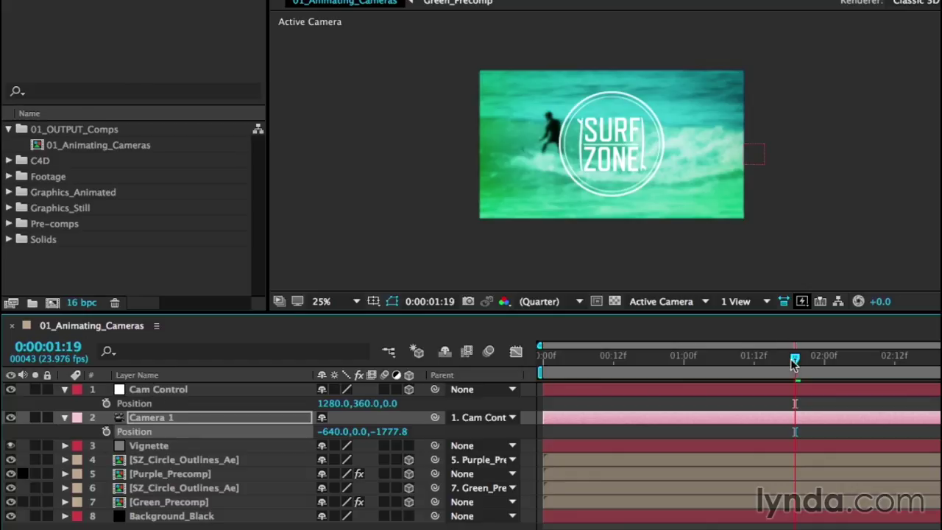
At 0:00:01:12, start keyframing Camera 1's Position and the Cam Control null's Y Rotation.
drag(794, 364, 752, 373)
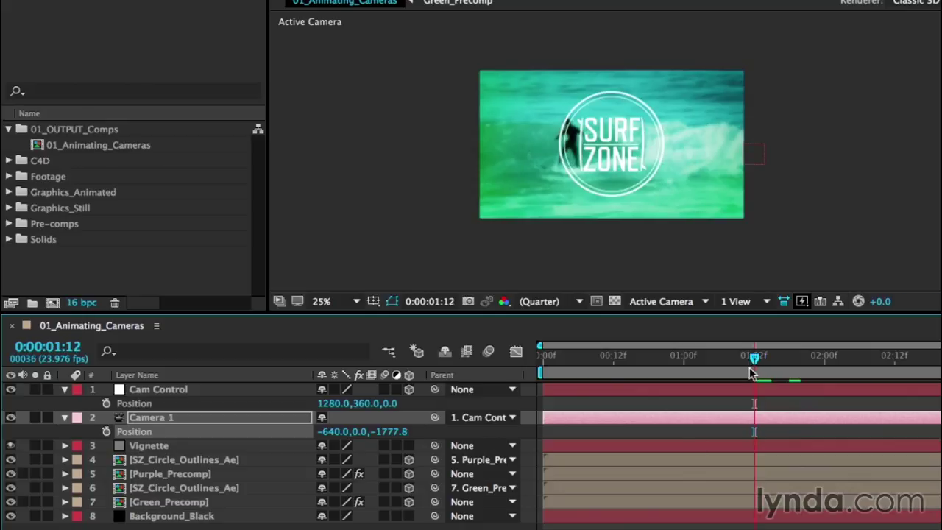
click(107, 431)
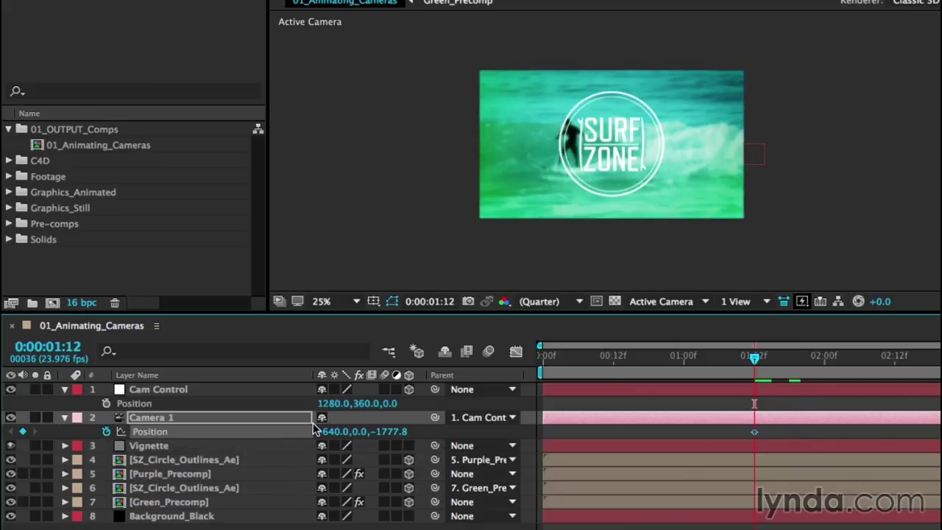
click(161, 391)
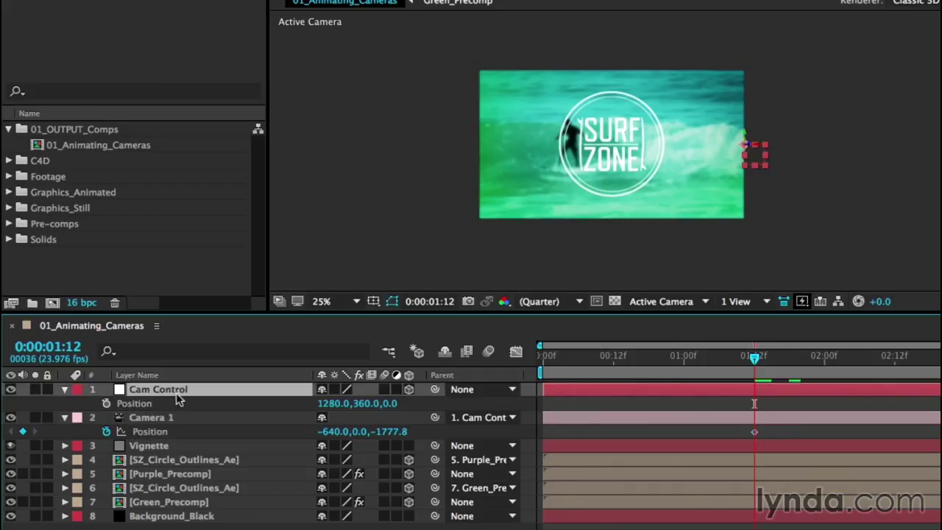
key(r)
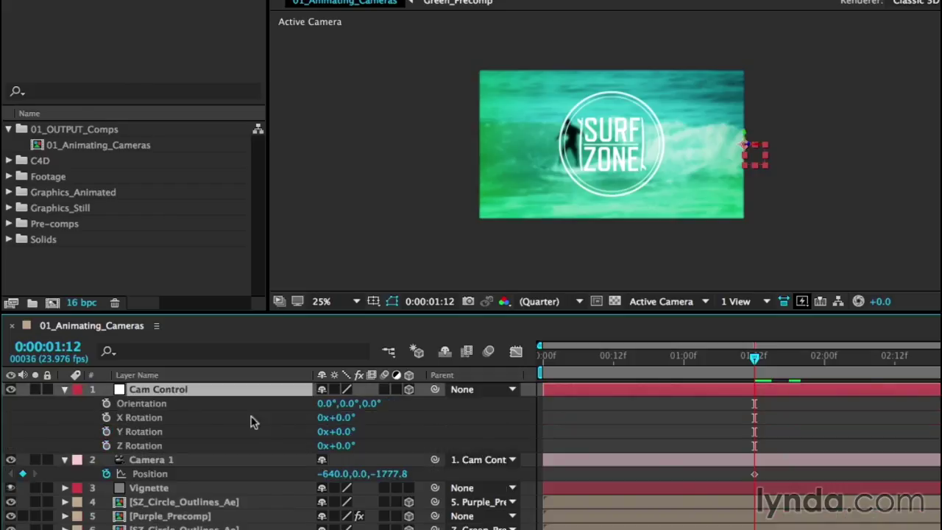
click(107, 431)
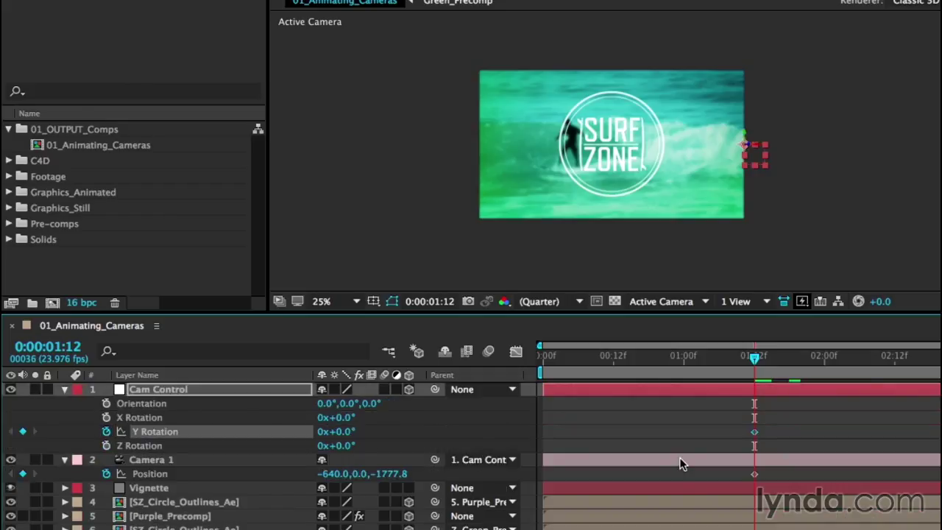
At 0:00:02:12, set the Cam Control null's Y Rotation to -90°.
click(896, 360)
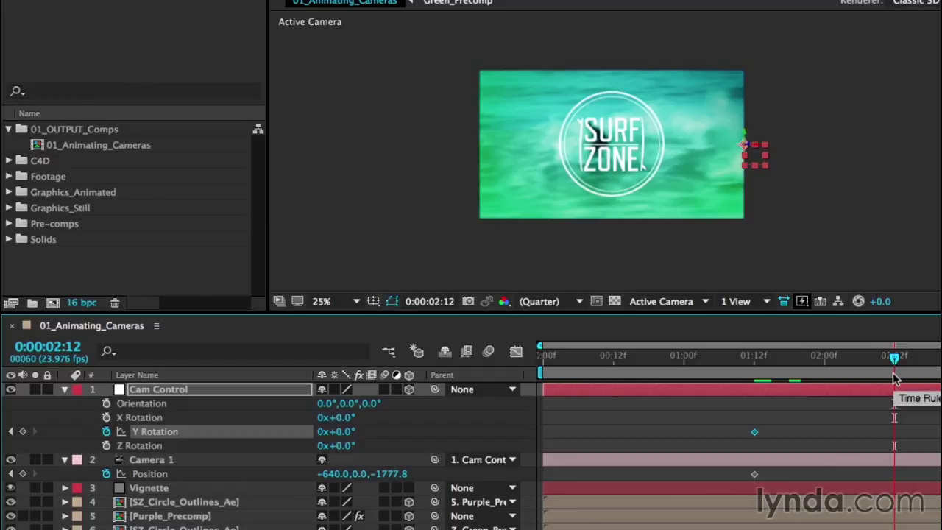
drag(346, 434, 283, 436)
click(344, 432)
text(-90)
key(Return)
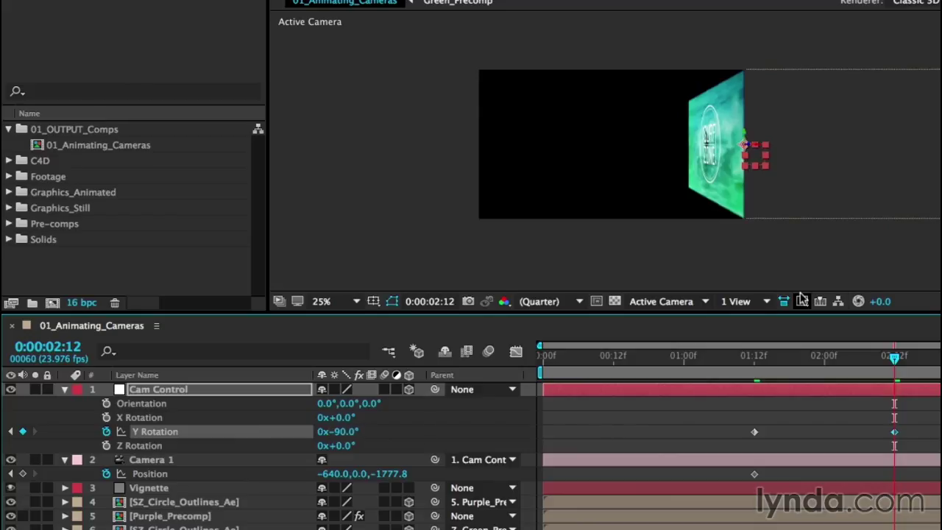
Keyframe Camera 1's X position at 640 at 0:00:02:12.
click(335, 474)
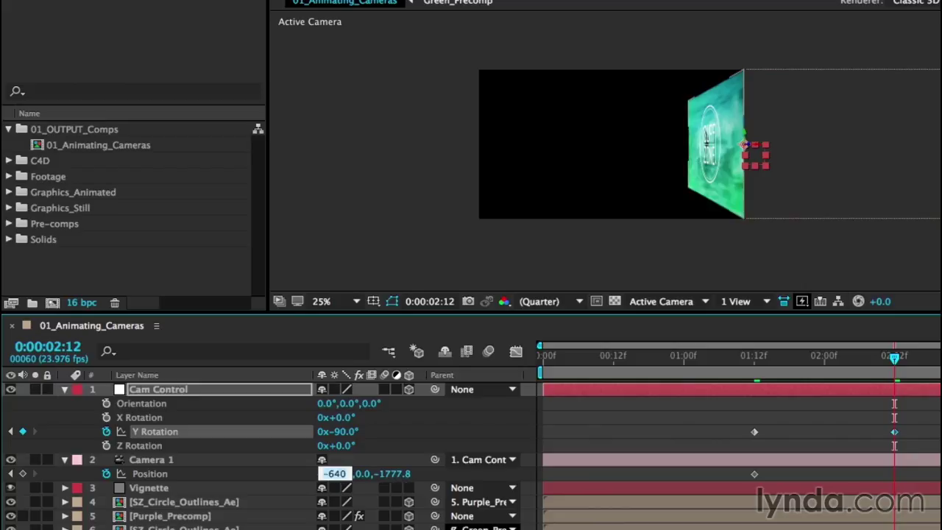
key(Right)
text(*2)
key(BackSpace)
key(BackSpace)
key(BackSpace)
key(BackSpace)
key(BackSpace)
key(BackSpace)
text(-1280)
key(Return)
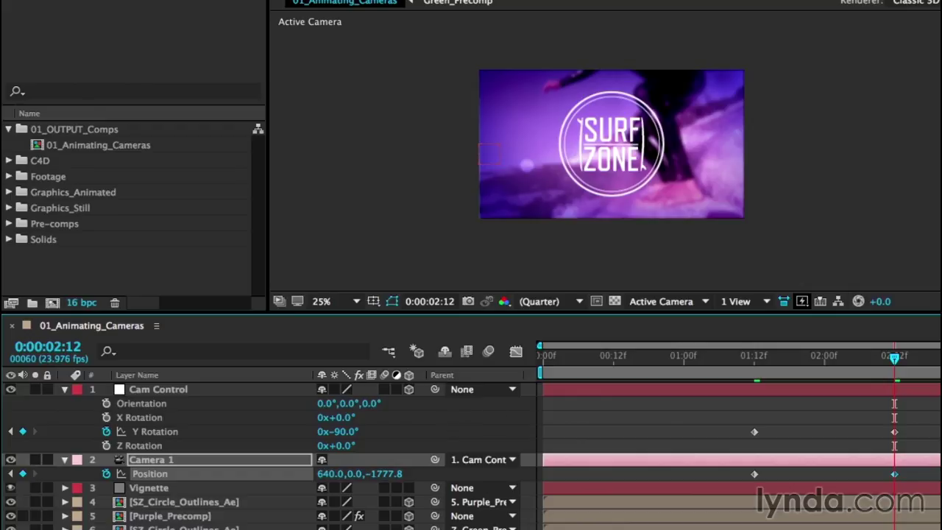
Pull Camera 1 back to a Z position of about -2248 on both Position keyframes, and check the move between 0:00:01:12 and 0:00:02:12.
drag(895, 359, 687, 361)
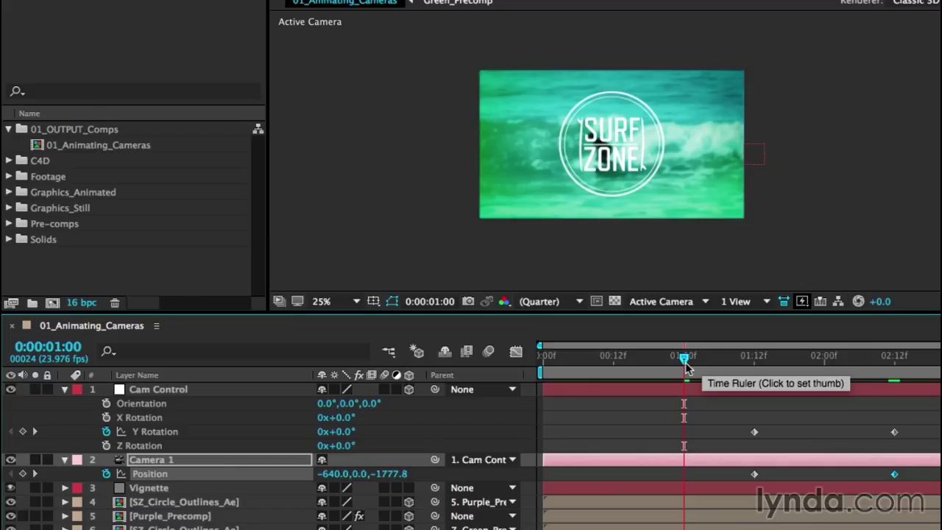
drag(684, 359, 754, 363)
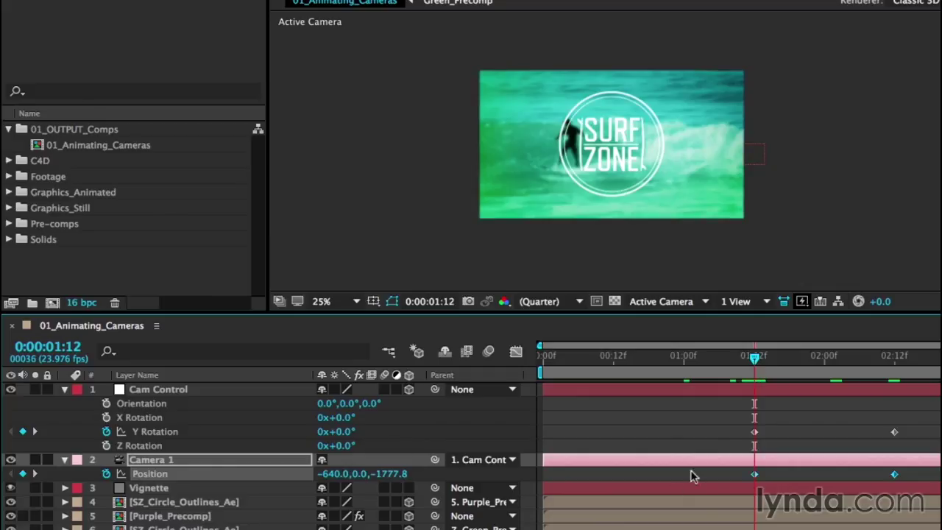
drag(390, 479, 57, 504)
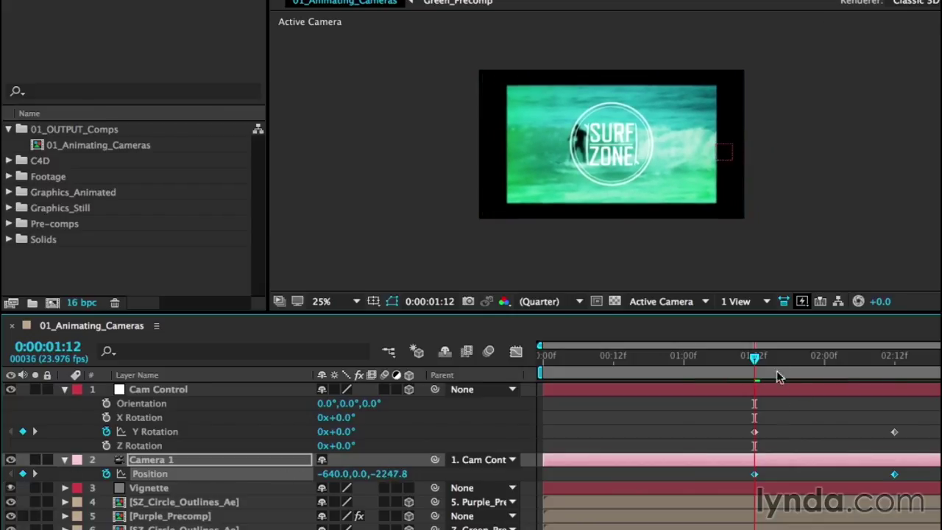
click(800, 358)
drag(824, 361, 898, 372)
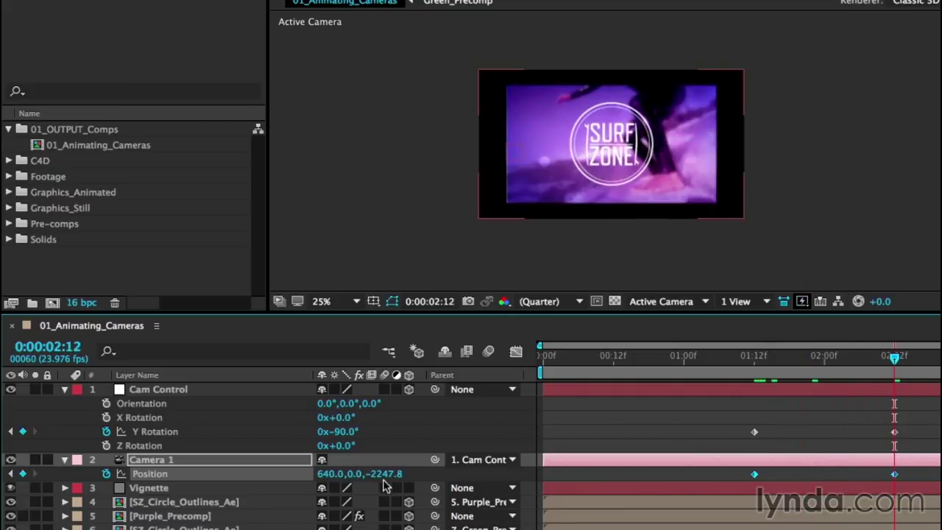
At 0:00:01:00, keyframe Camera 1 at a Z position of about -1778 so the green scene fills the frame.
drag(775, 358, 684, 366)
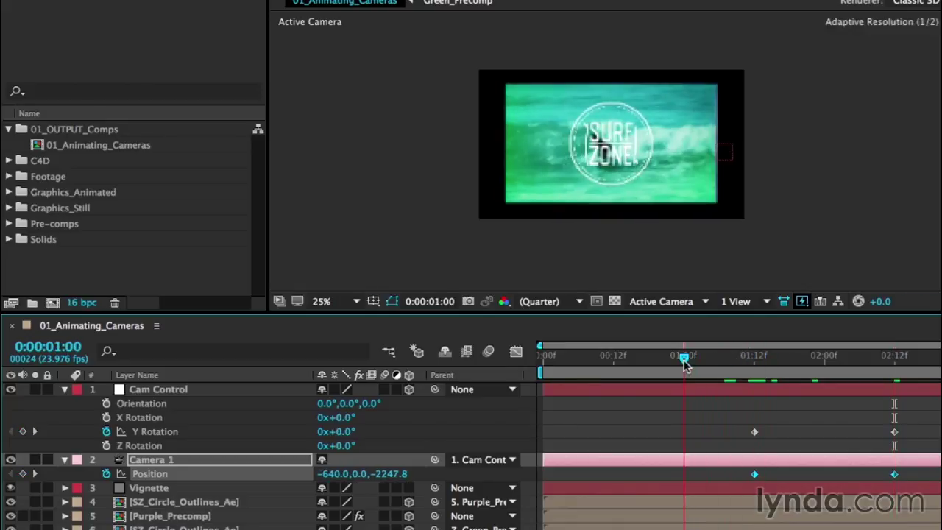
drag(393, 474, 794, 487)
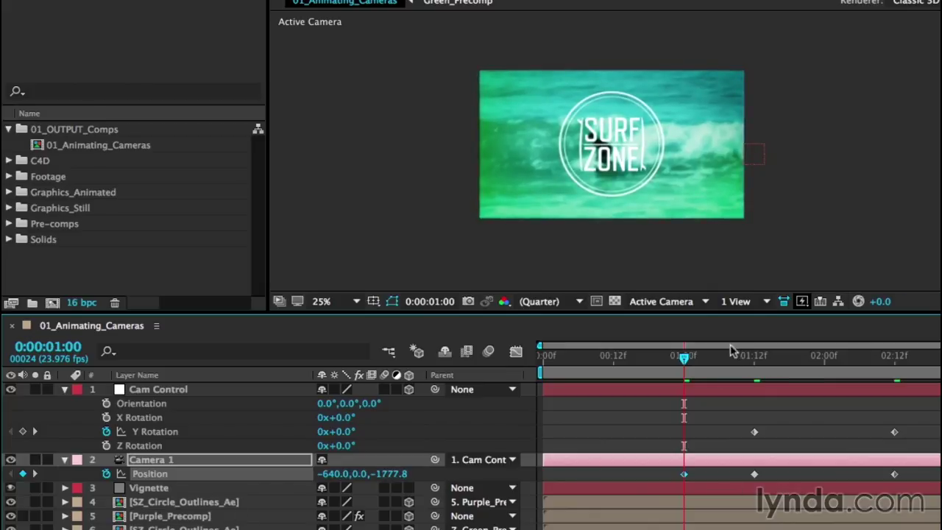
drag(684, 359, 820, 365)
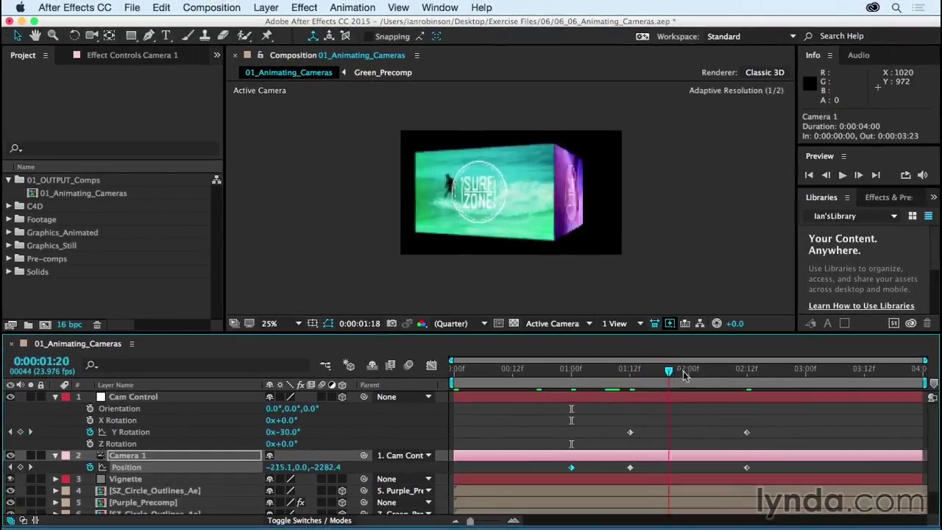
At 0:00:03:05, keyframe Camera 1's Z position at -1777.
drag(684, 375, 830, 372)
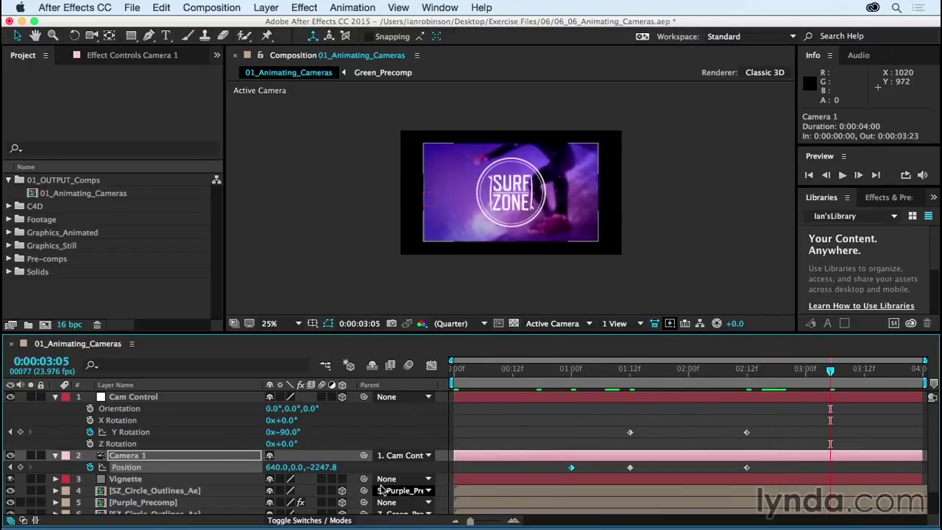
click(322, 467)
text(-)
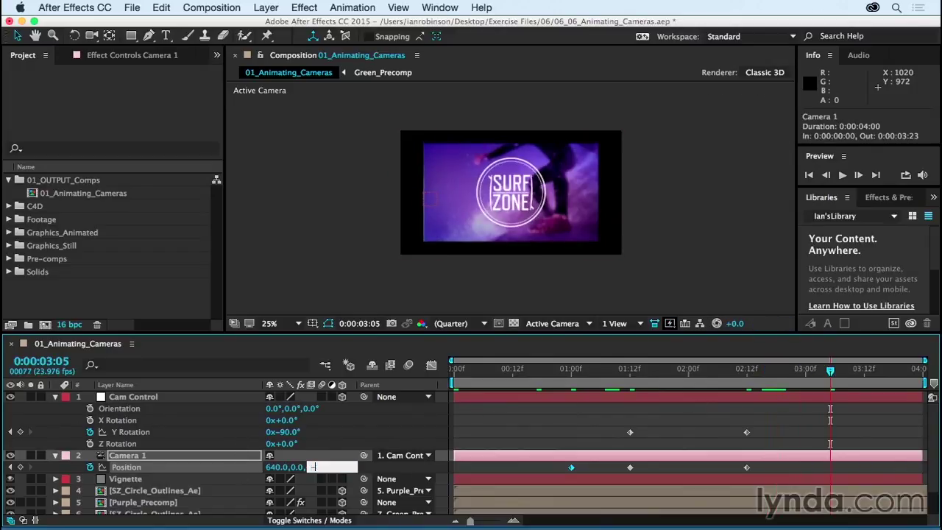
text(1777)
key(Return)
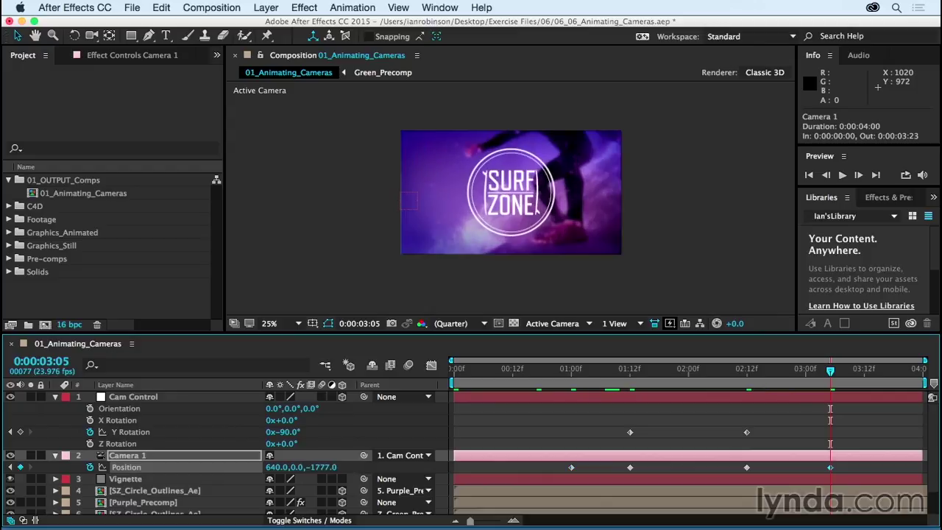
Set the spatial interpolation of all four Camera 1 Position keyframes to Linear, and check the camera move.
drag(830, 372, 531, 371)
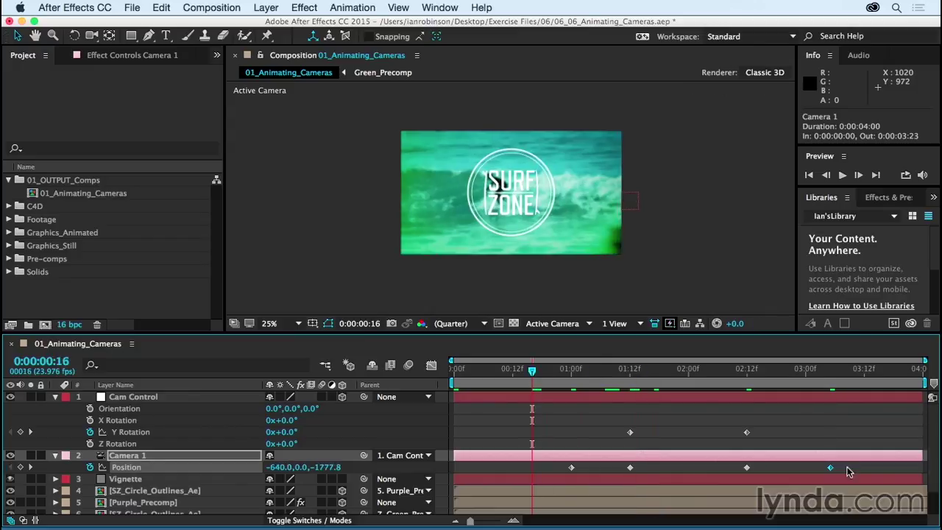
drag(846, 460, 551, 482)
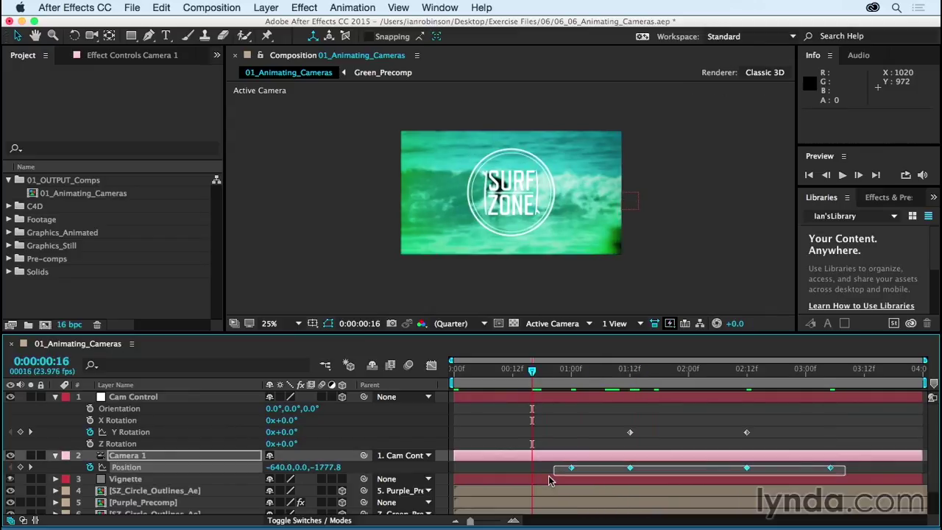
right_click(629, 469)
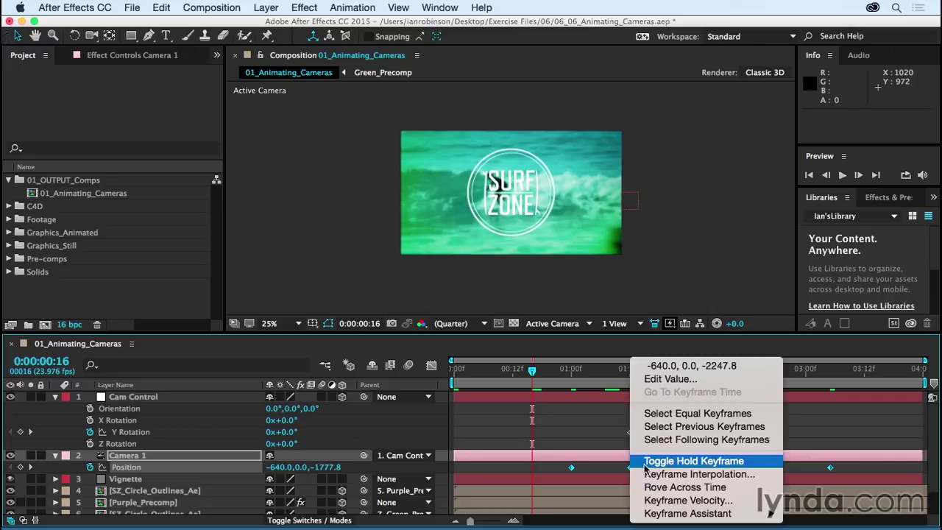
click(680, 474)
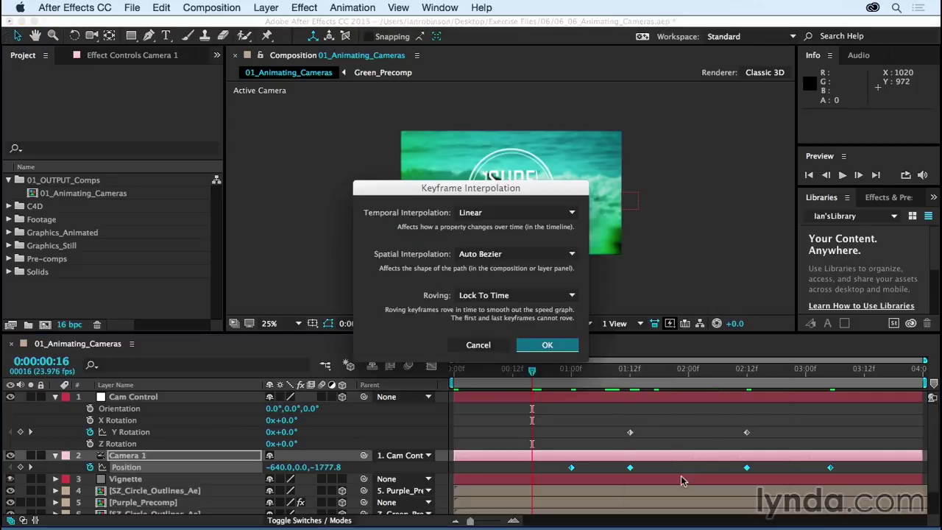
click(500, 253)
click(475, 286)
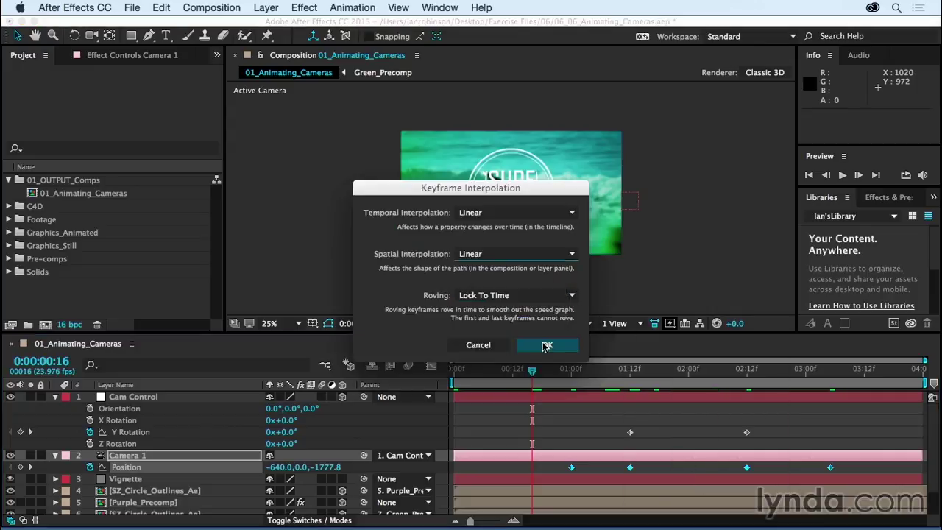
click(547, 346)
drag(530, 377, 810, 389)
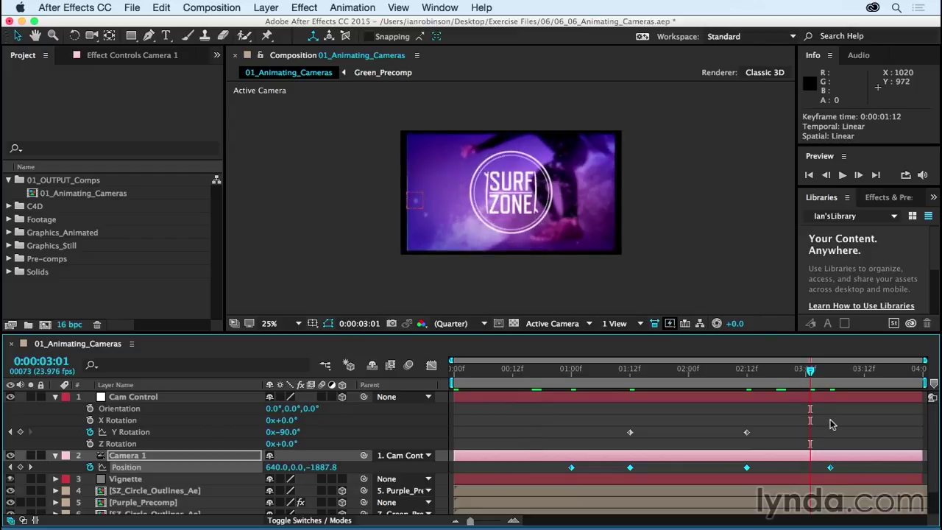
Select all of the Cam Control null's Y Rotation keyframes and Camera 1's Position keyframes.
drag(863, 421, 537, 476)
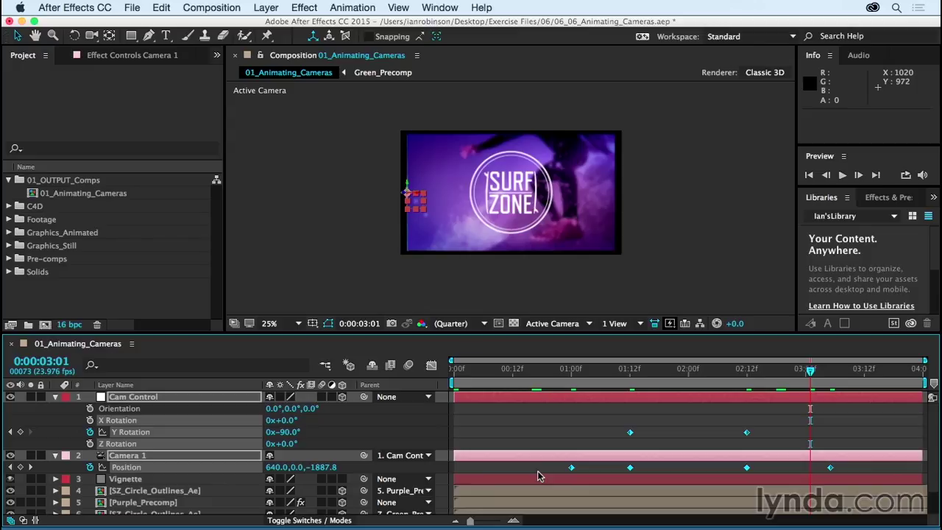